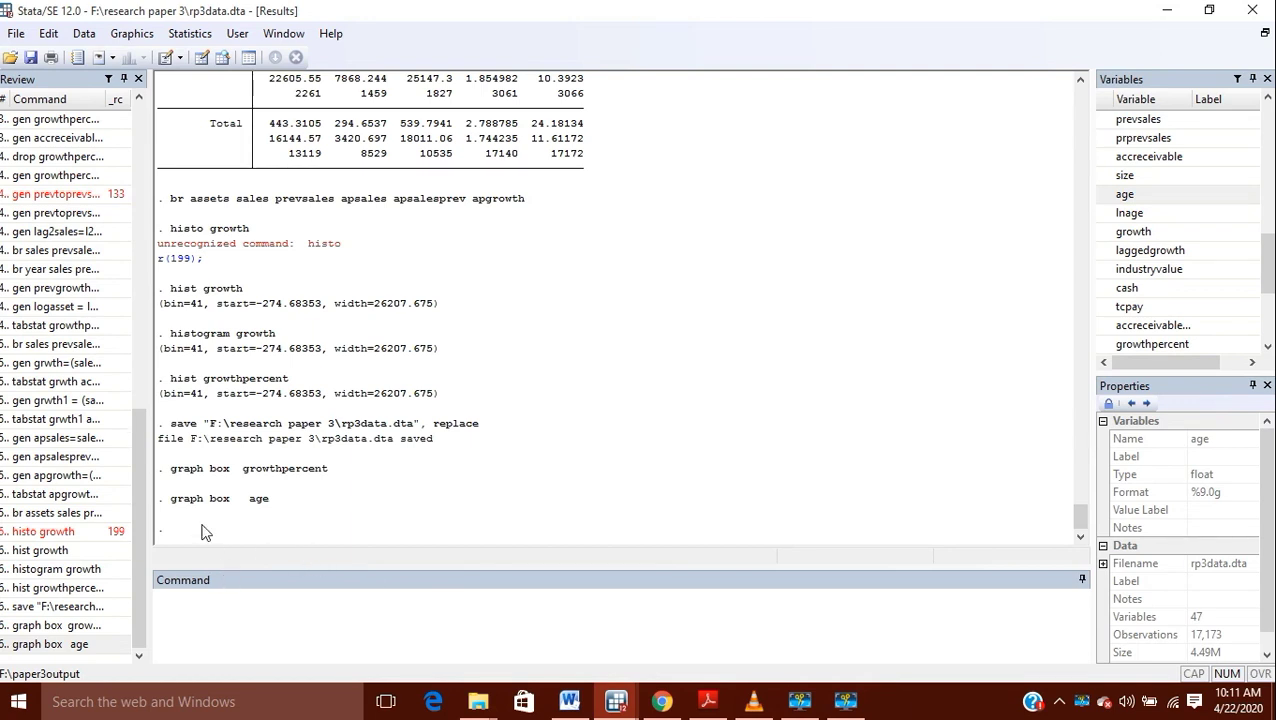
Draw a box plot of age with the command graph box age, and close the graph after viewing it
click(191, 607)
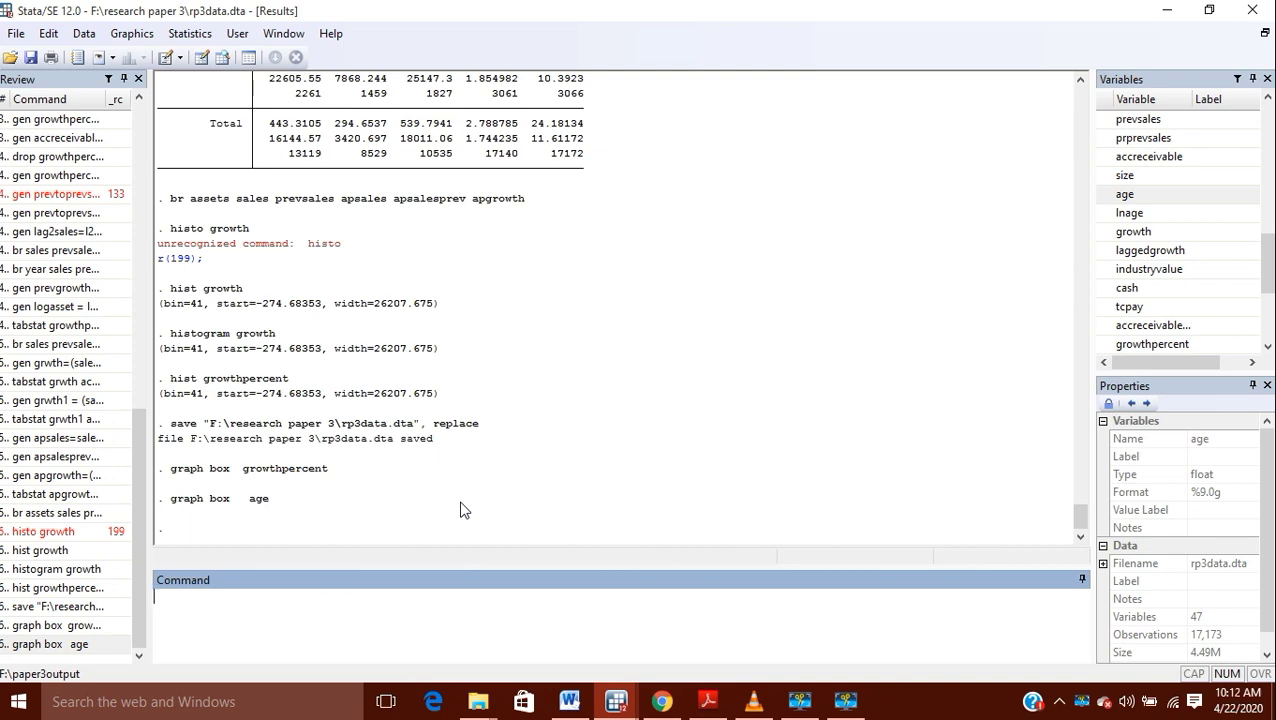
text(graph box age)
key(Return)
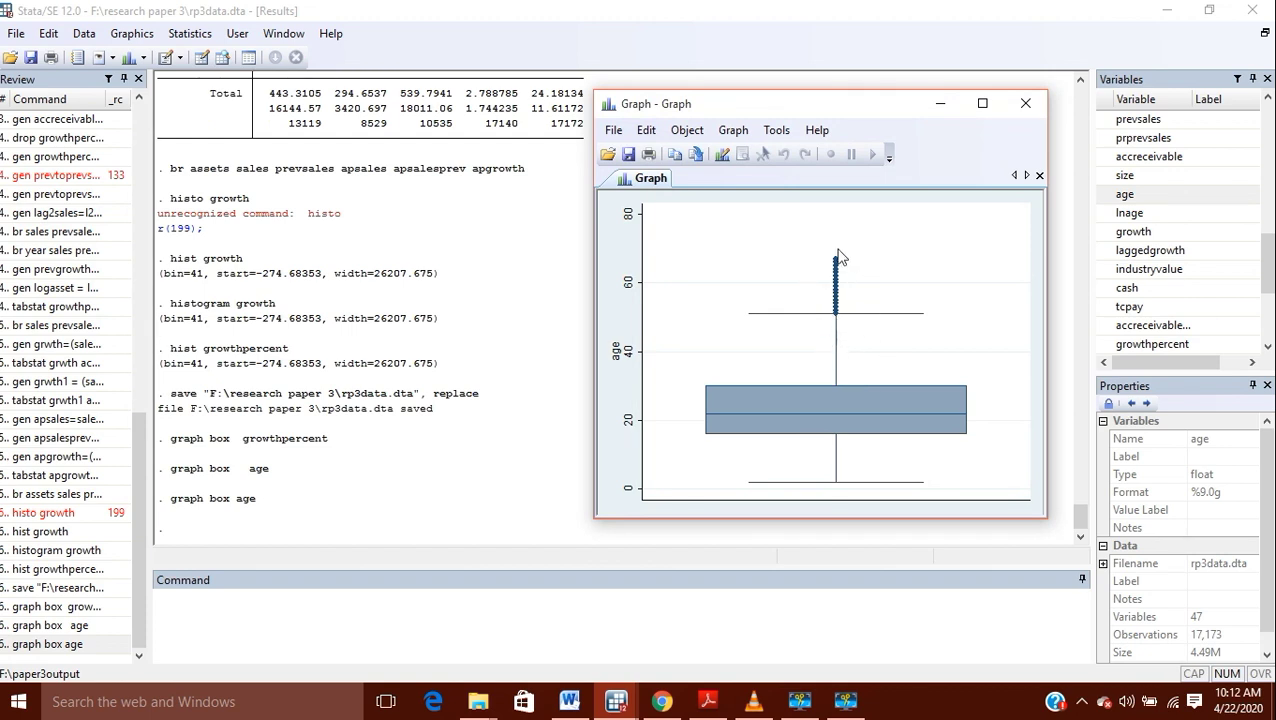
click(1024, 106)
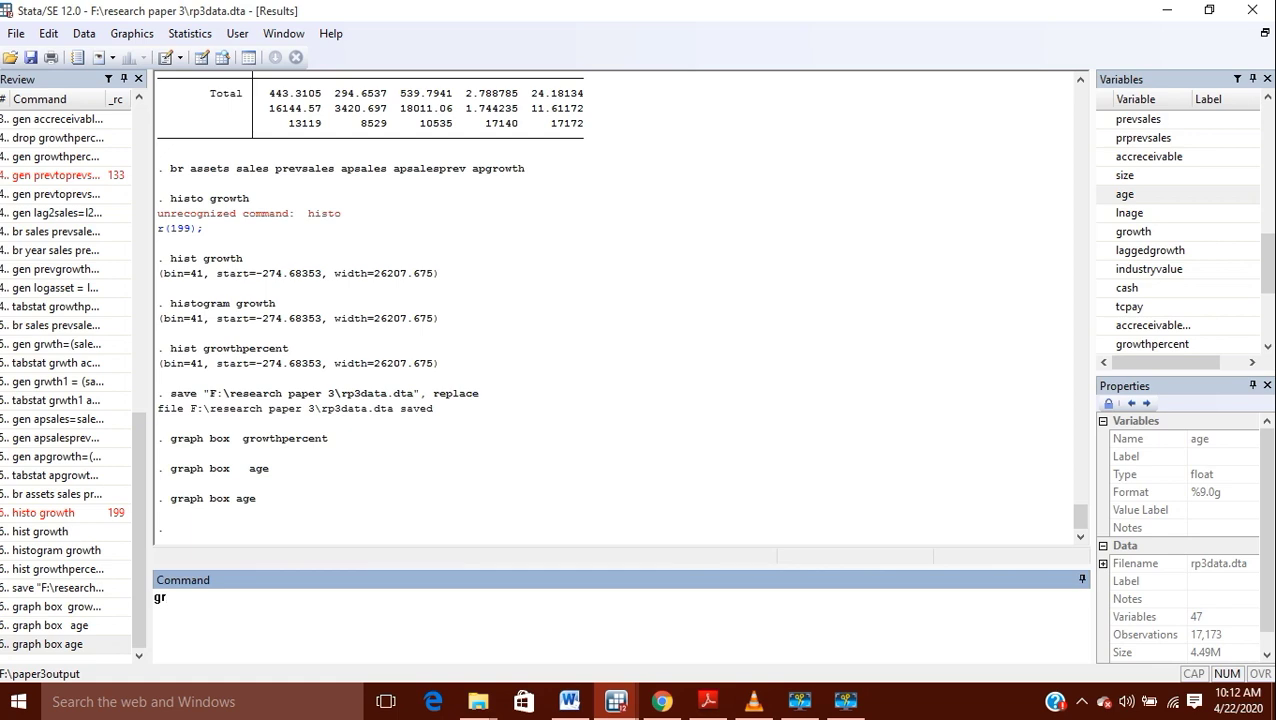
Draw a box plot of the logasset variable with the graph box command
text(graph box)
scroll(409, 232, up, 6)
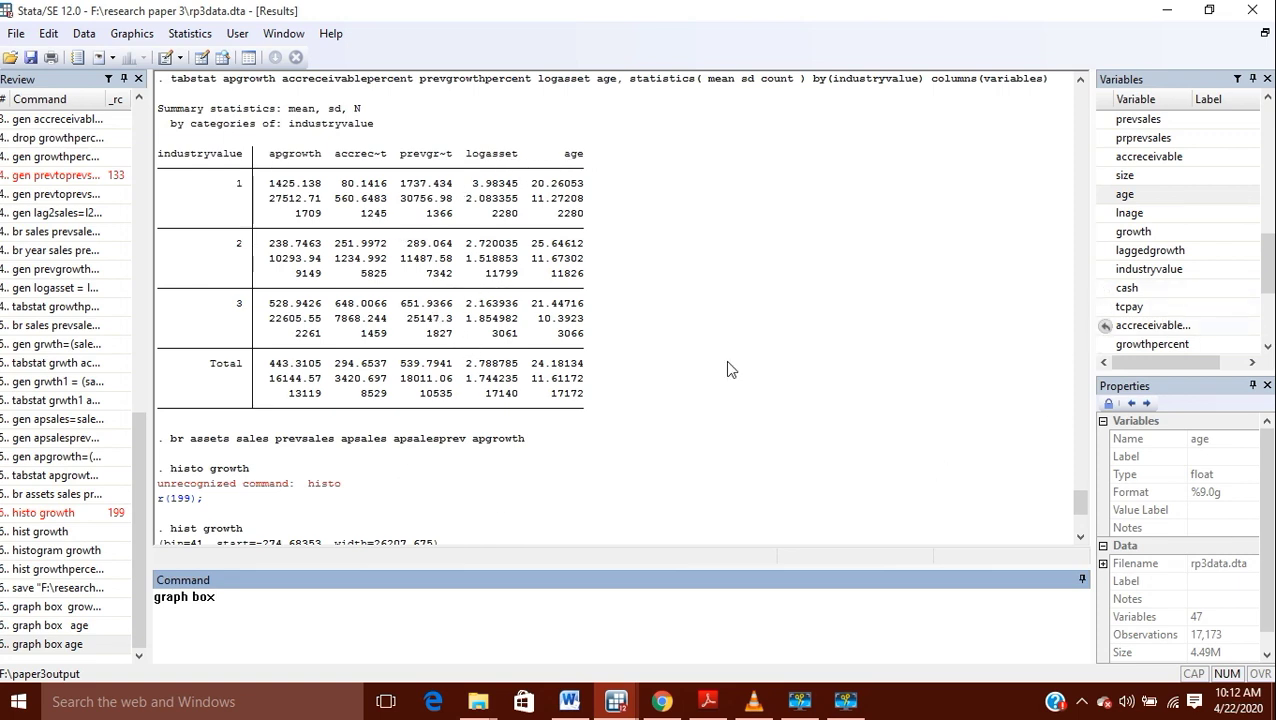
scroll(1134, 250, down, 3)
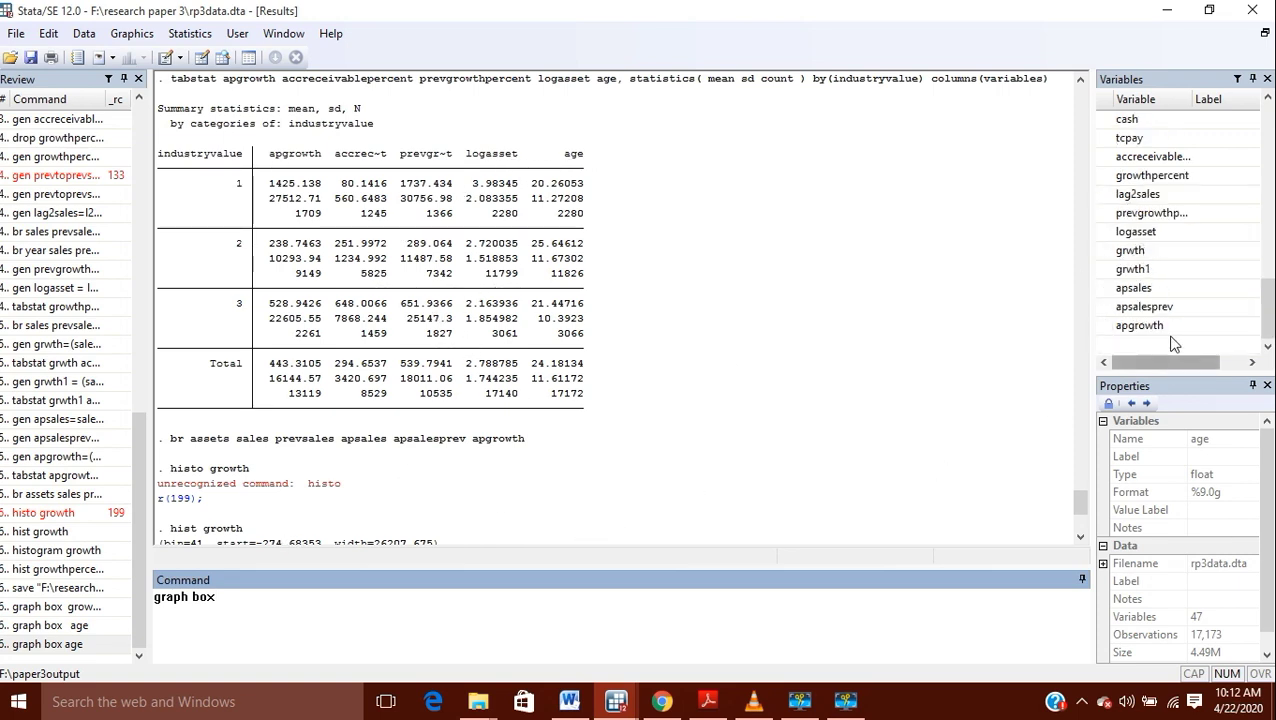
click(1140, 232)
double_click(1140, 232)
key(Return)
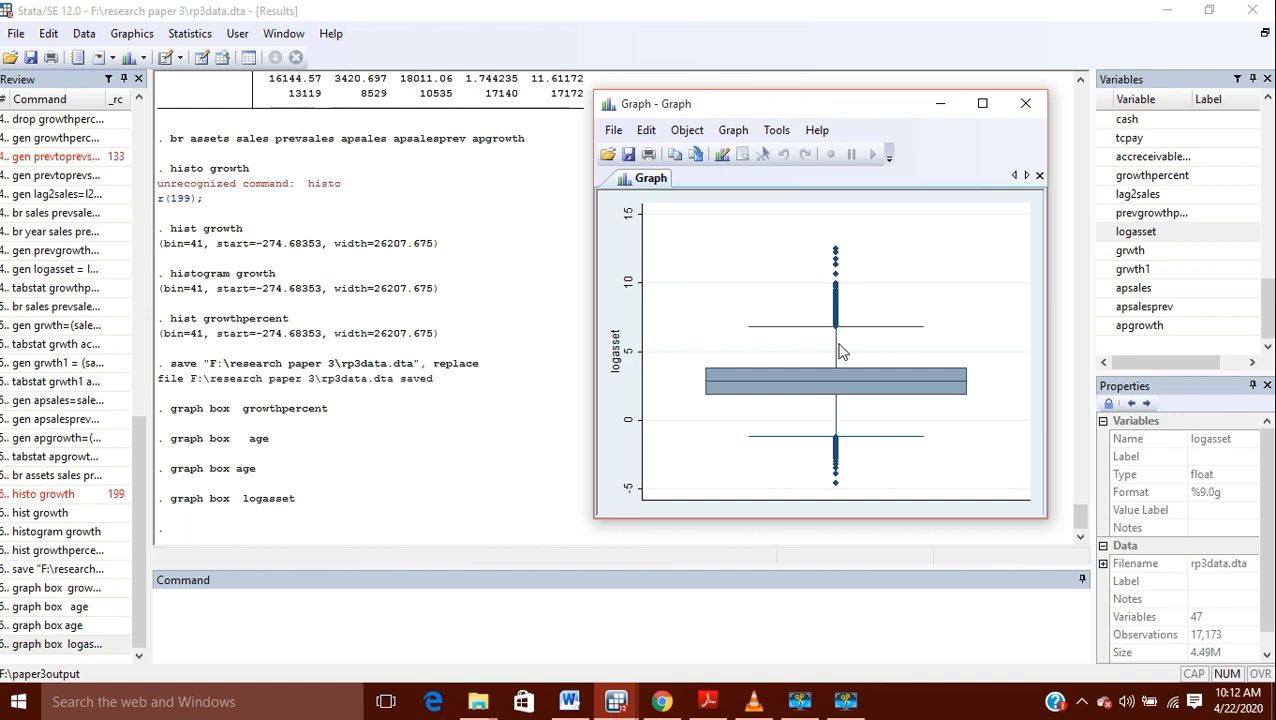
mouse_move(239, 634)
click(290, 699)
mouse_move(837, 330)
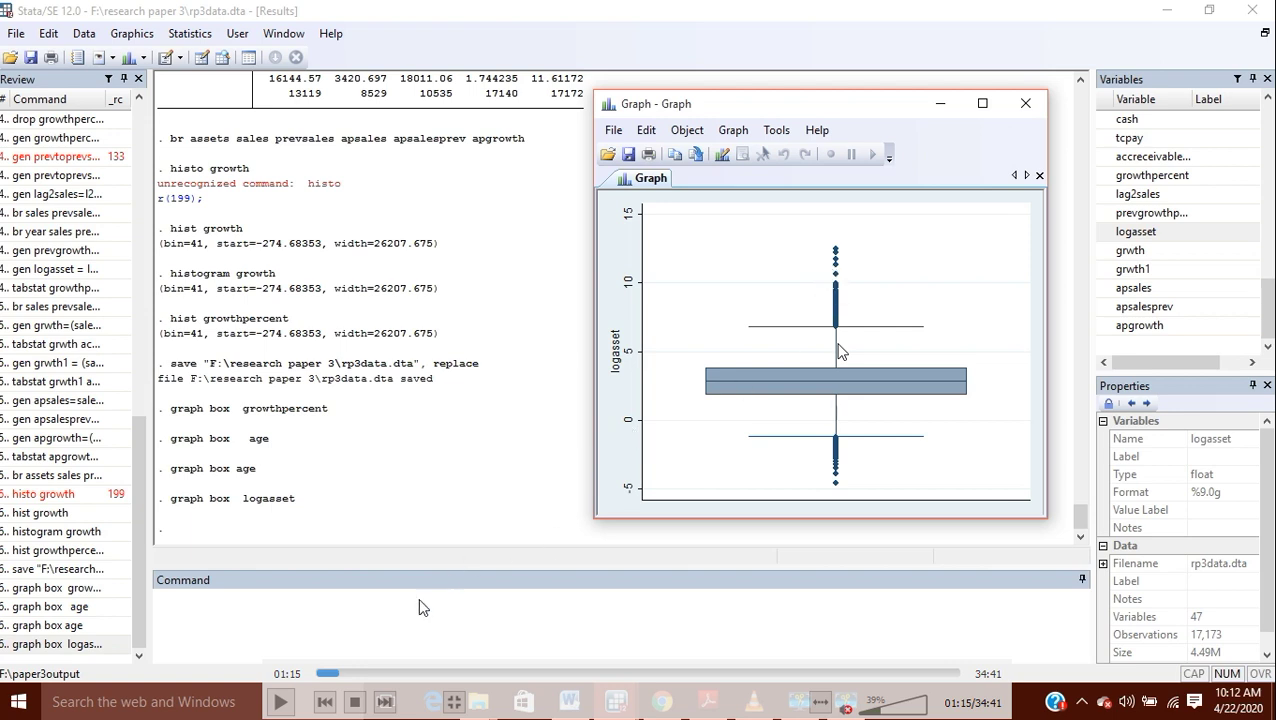
click(281, 702)
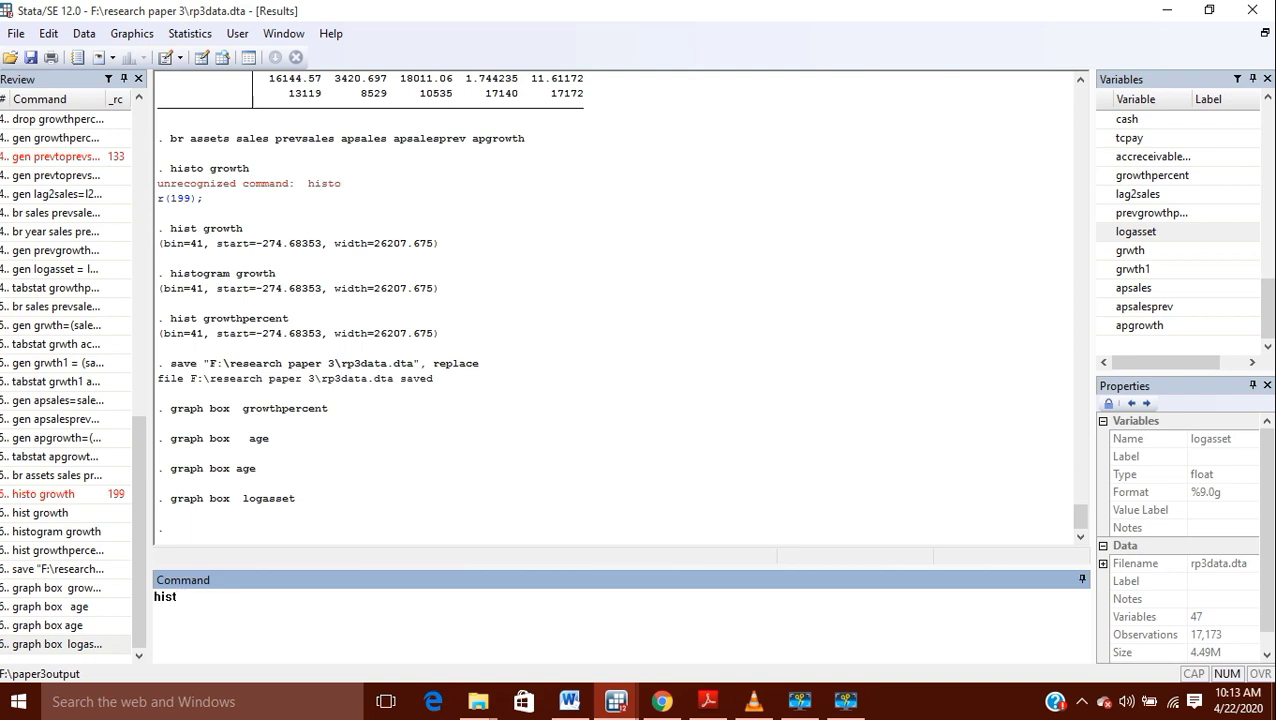
Plot a histogram of age with the command hist age, and close its graph window after viewing it
key(Return)
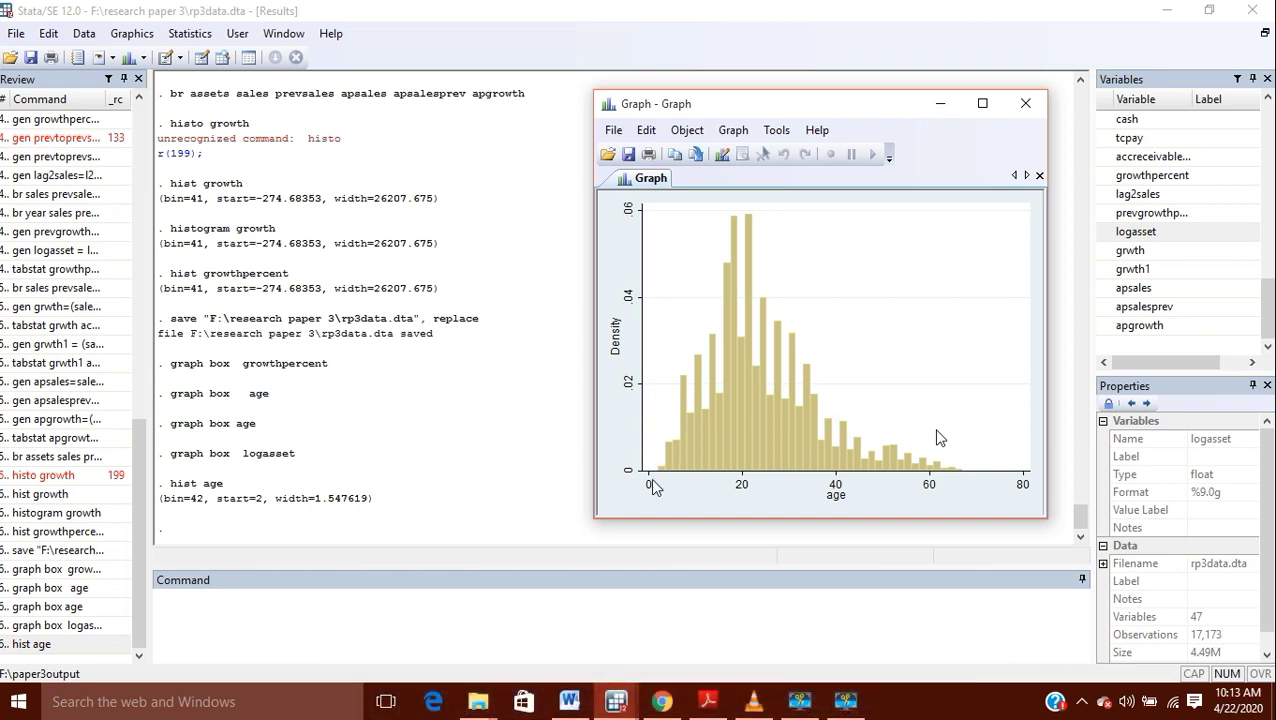
click(279, 705)
click(187, 608)
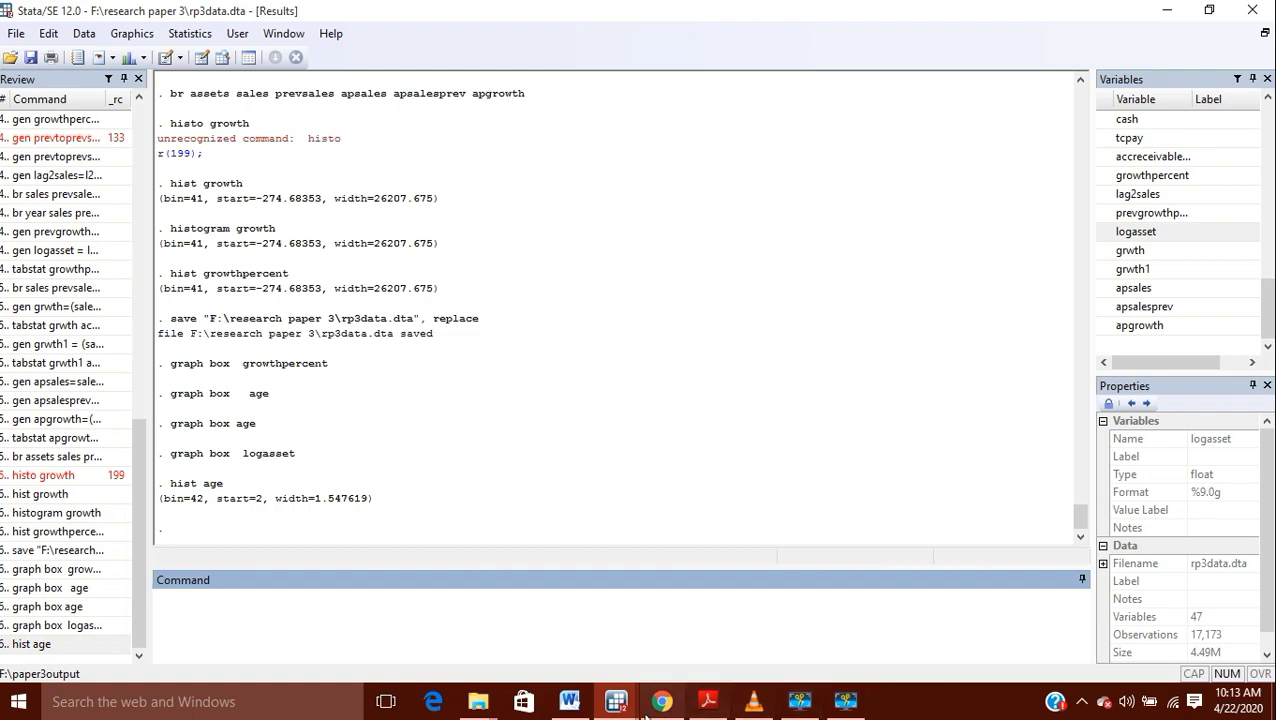
click(616, 701)
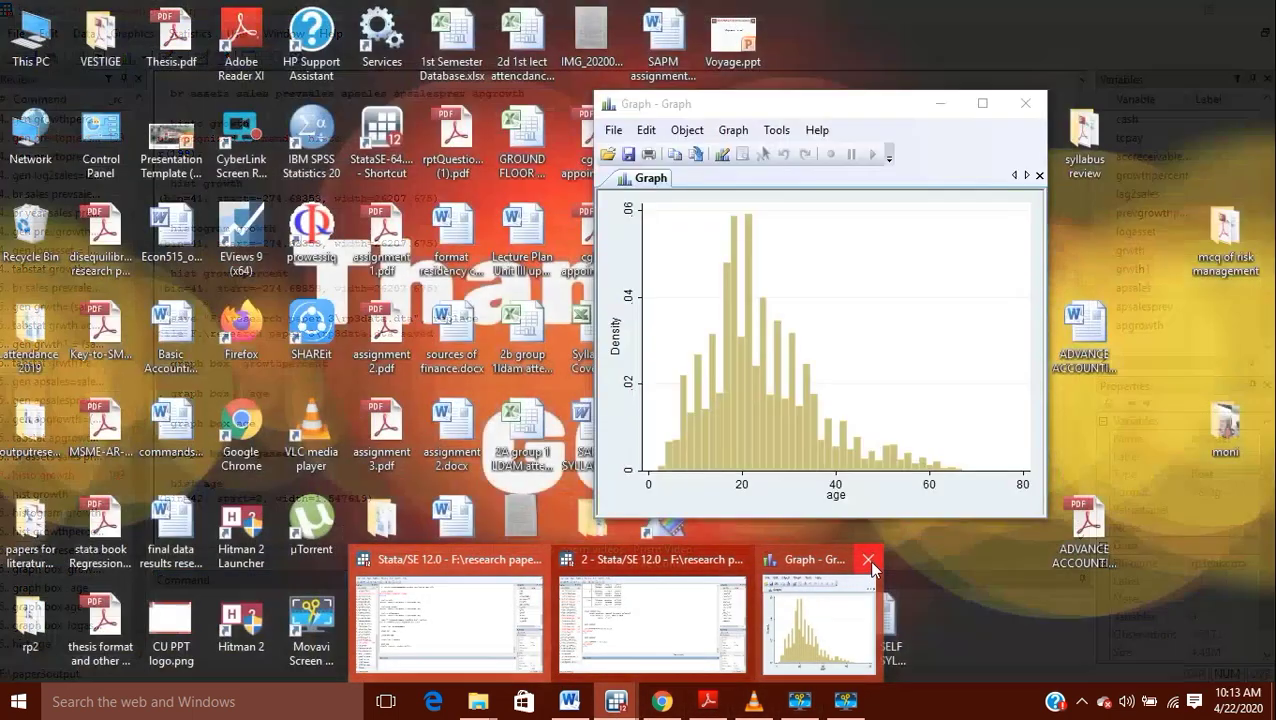
click(868, 559)
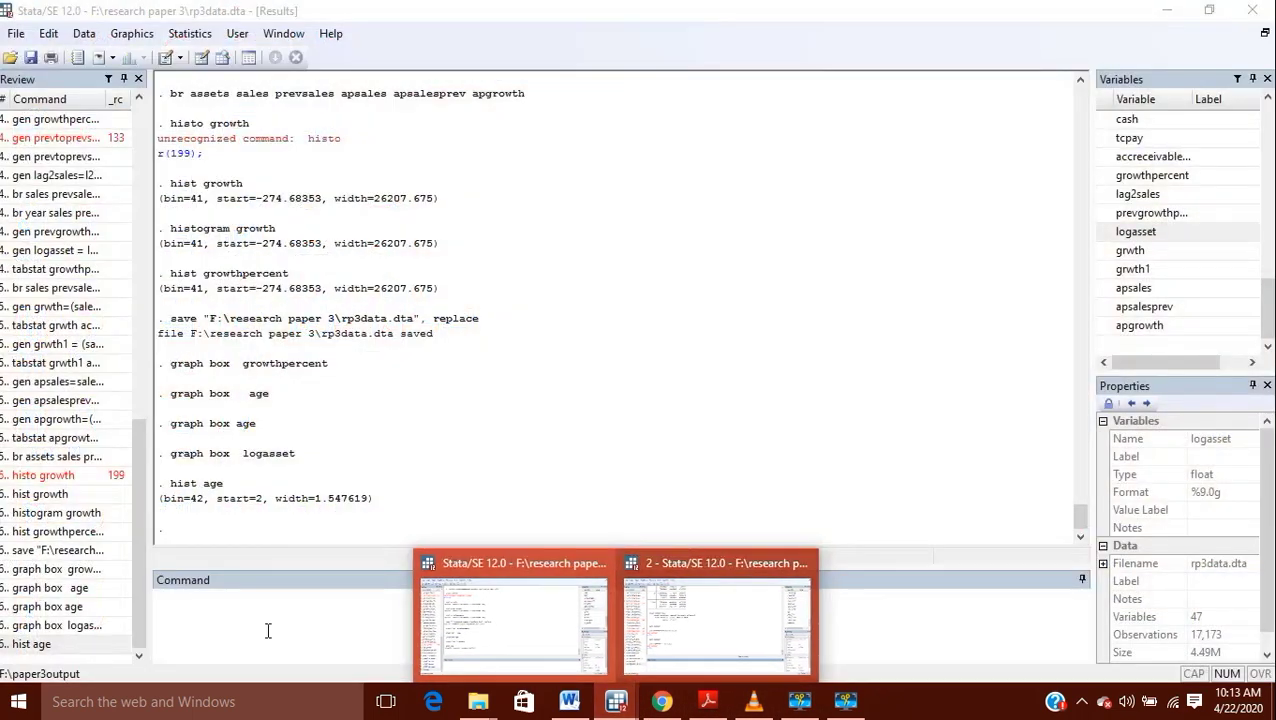
Plot a histogram of the logasset variable with the hist command
click(197, 602)
text(hist)
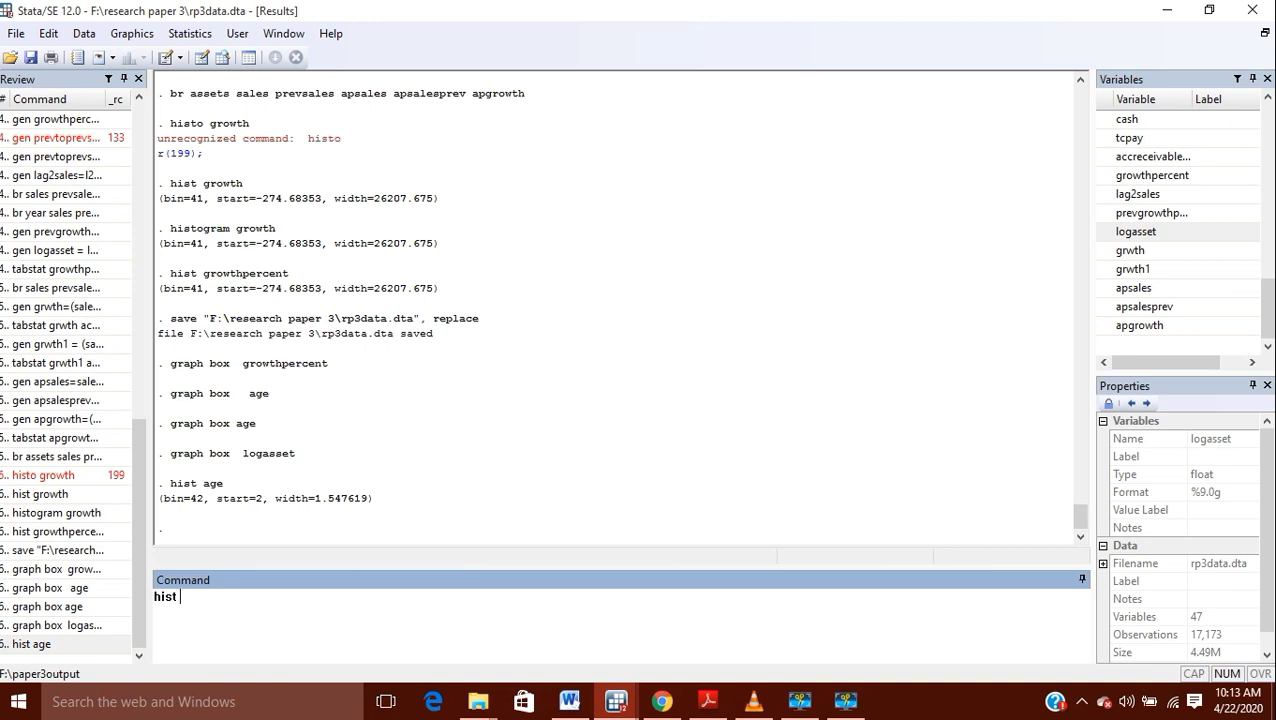
click(1150, 232)
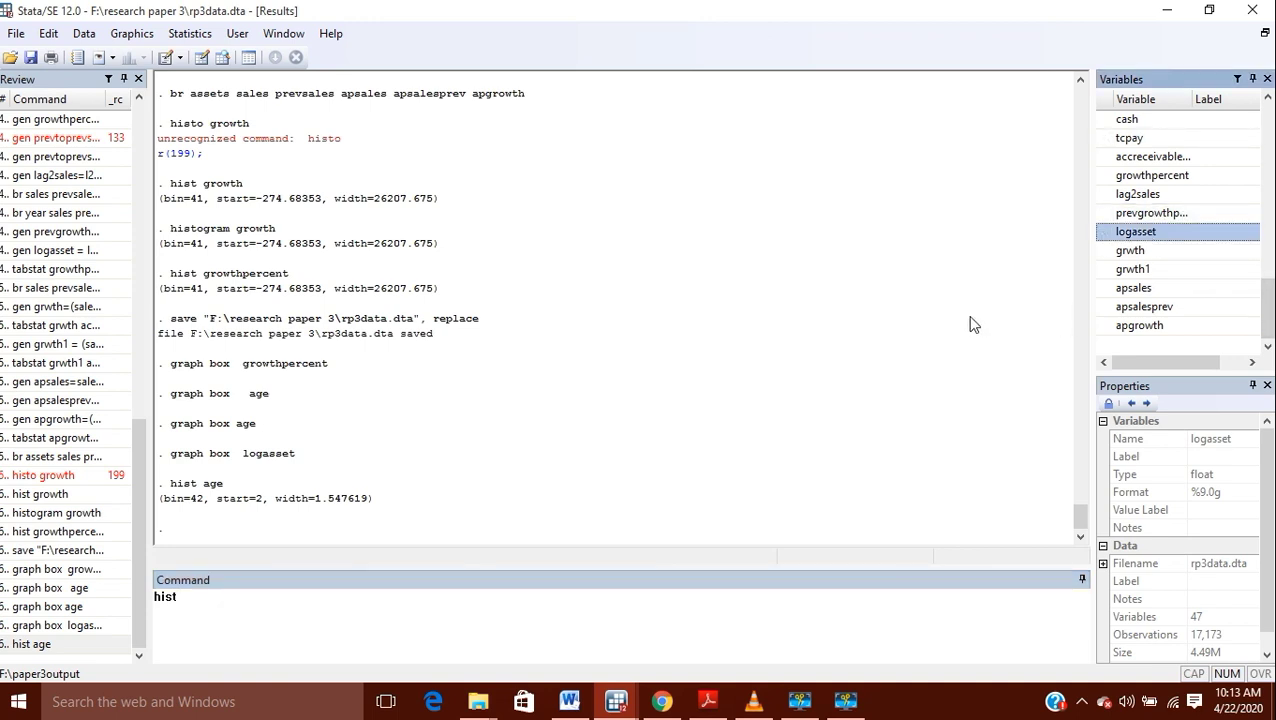
double_click(1153, 233)
key(Return)
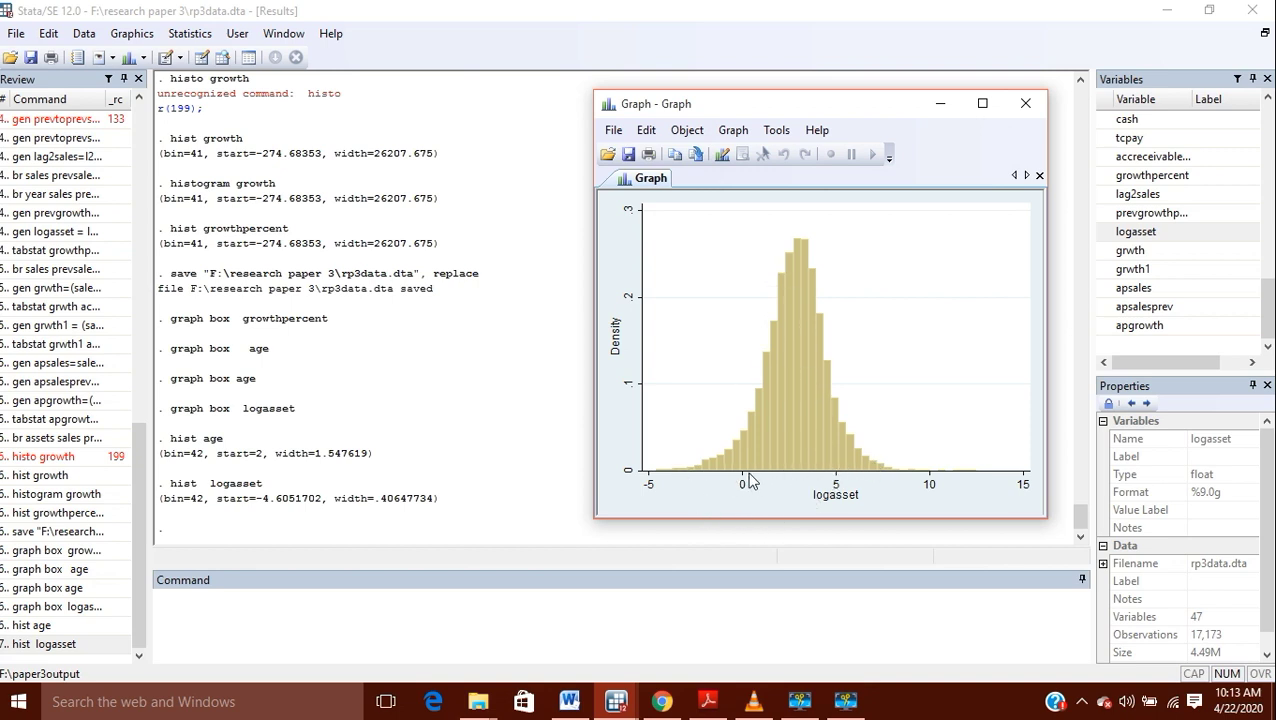
Skip the video playback ahead to the spike plot of age
mouse_move(92, 618)
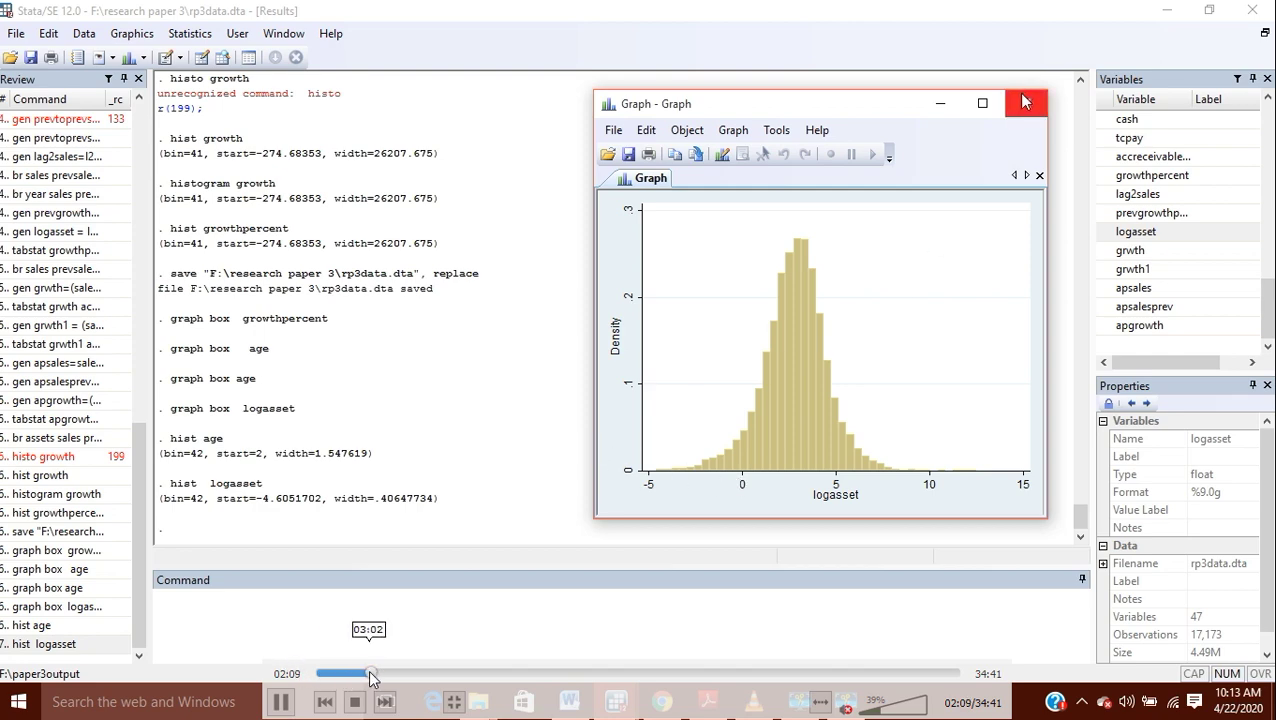
click(363, 675)
click(358, 676)
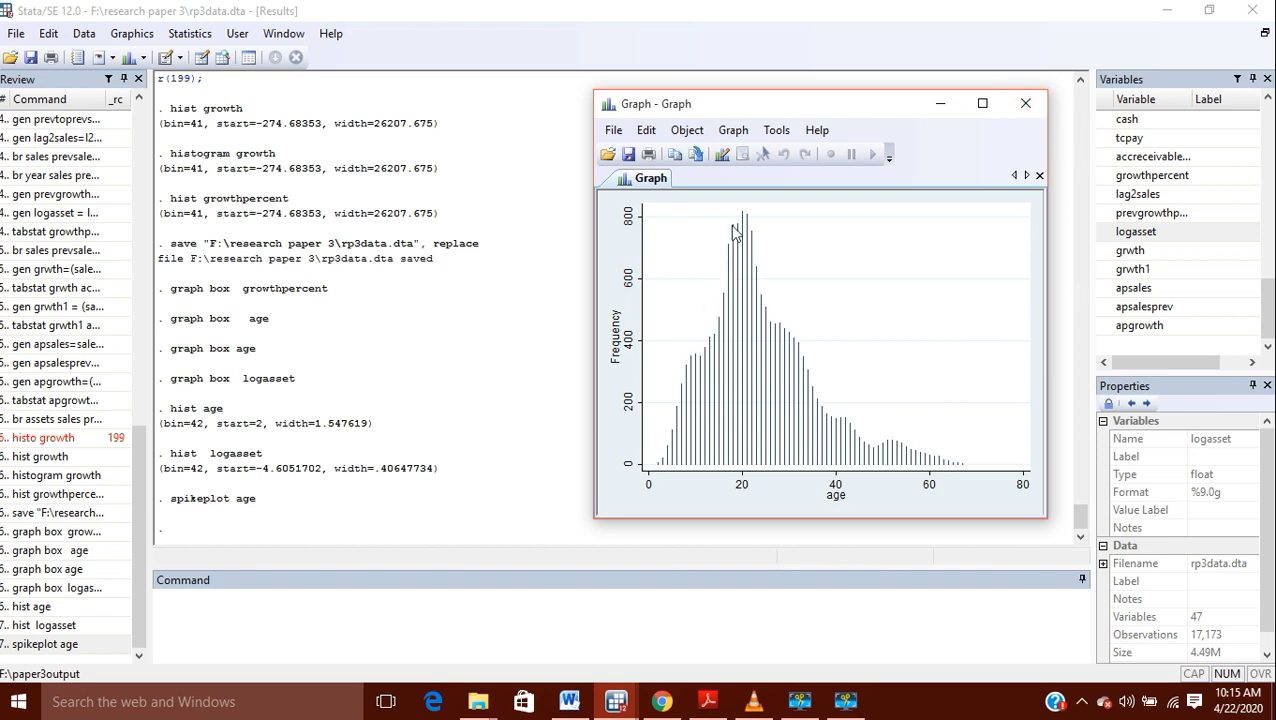
Close the age spike plot and draw one for logasset with the command spikeplot logasset
click(1025, 103)
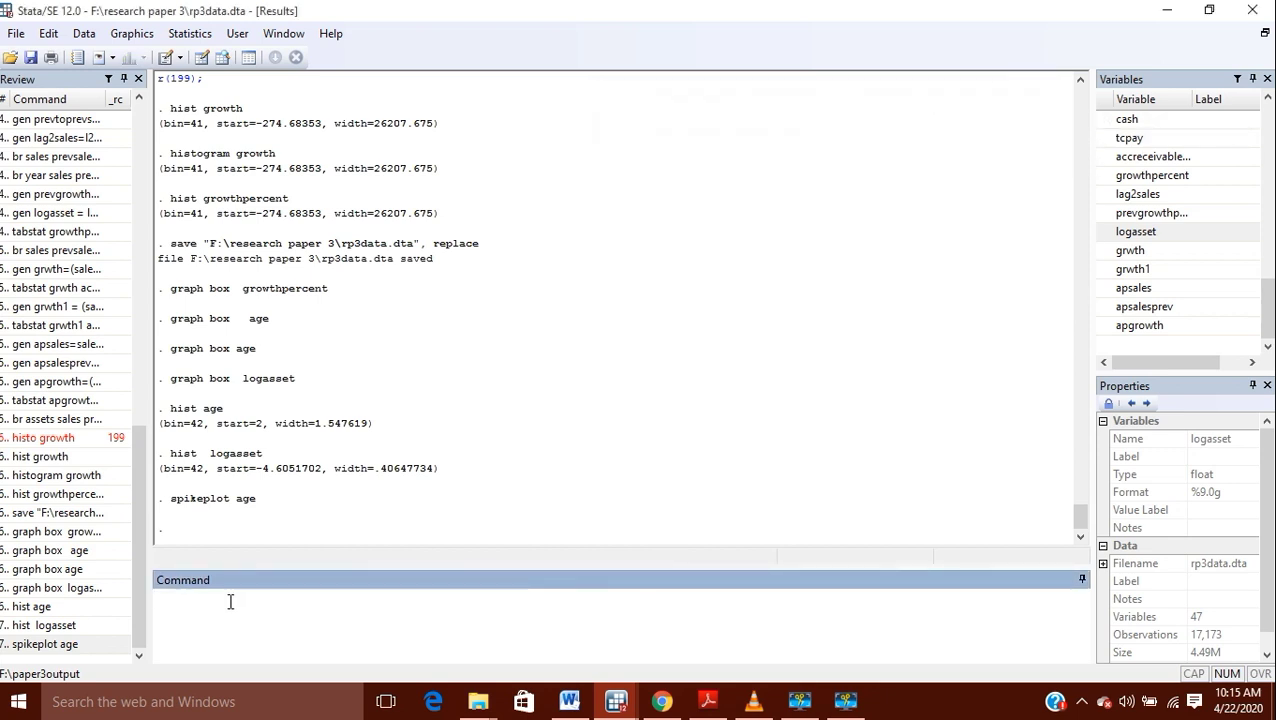
text(spi)
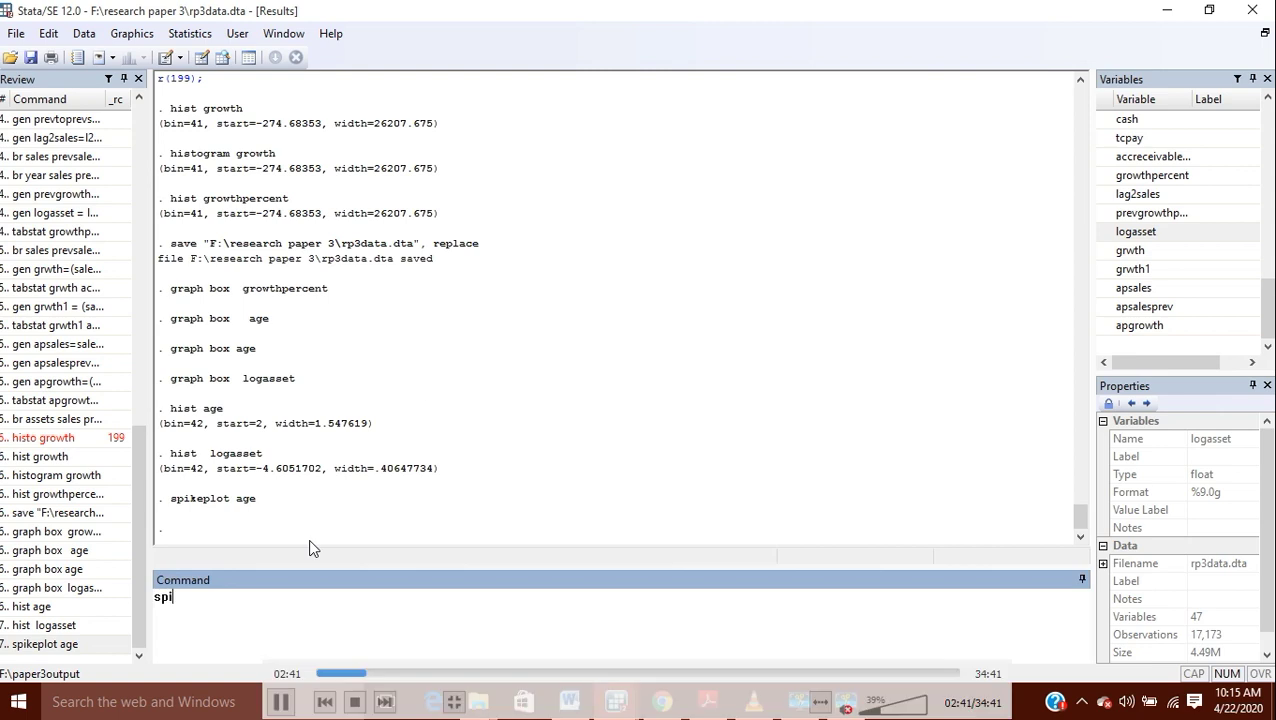
text(keplot)
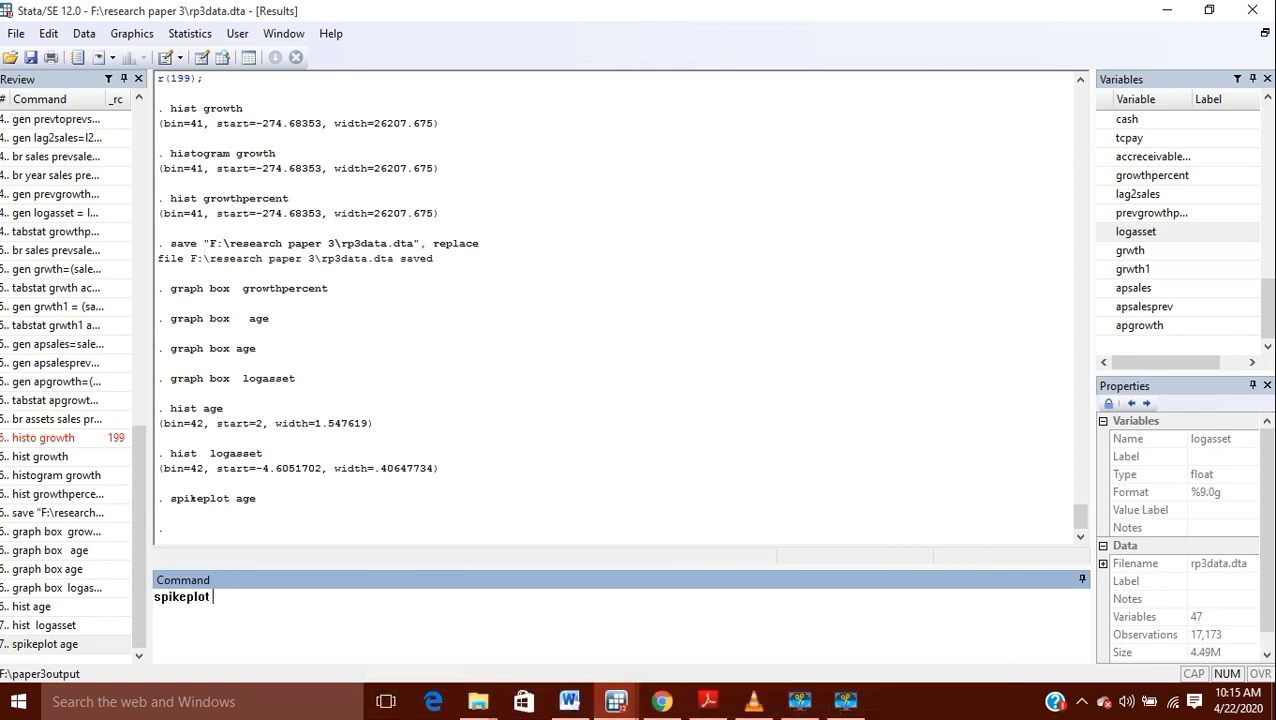
text( logasset)
key(Return)
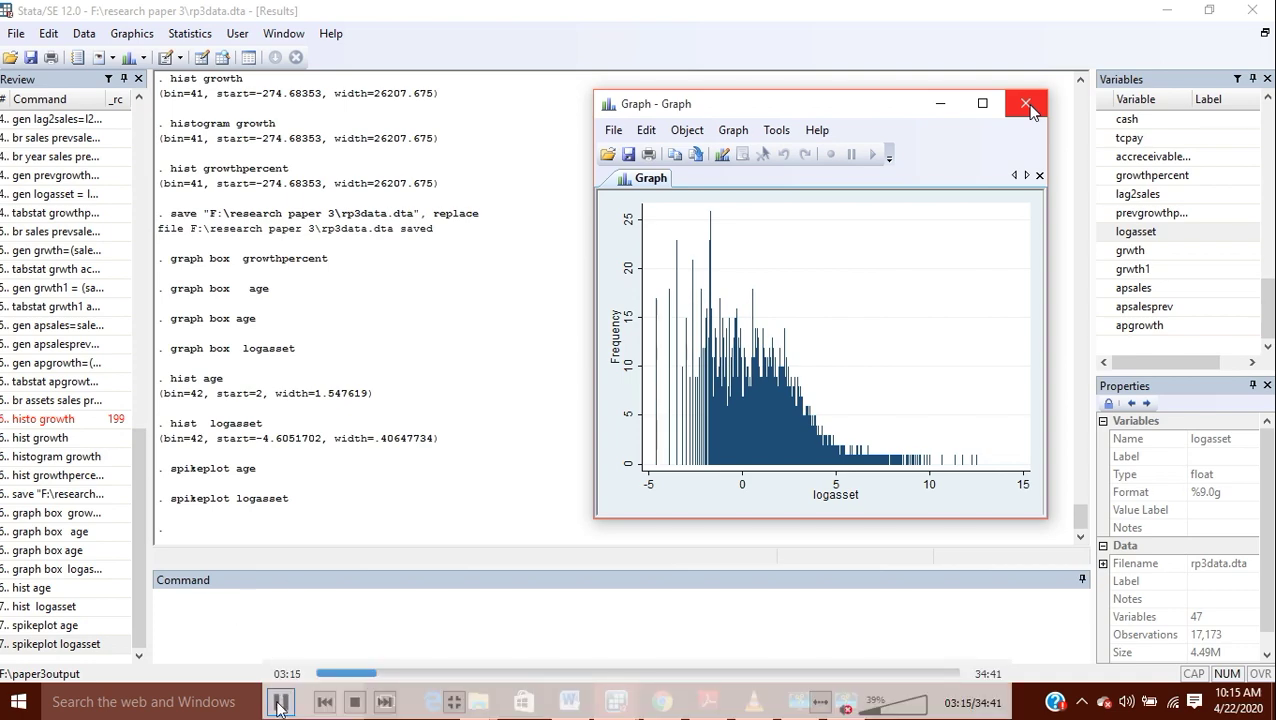
Skip the video playback ahead past the winsor2 keyword search to the winsor2 package installation
click(390, 674)
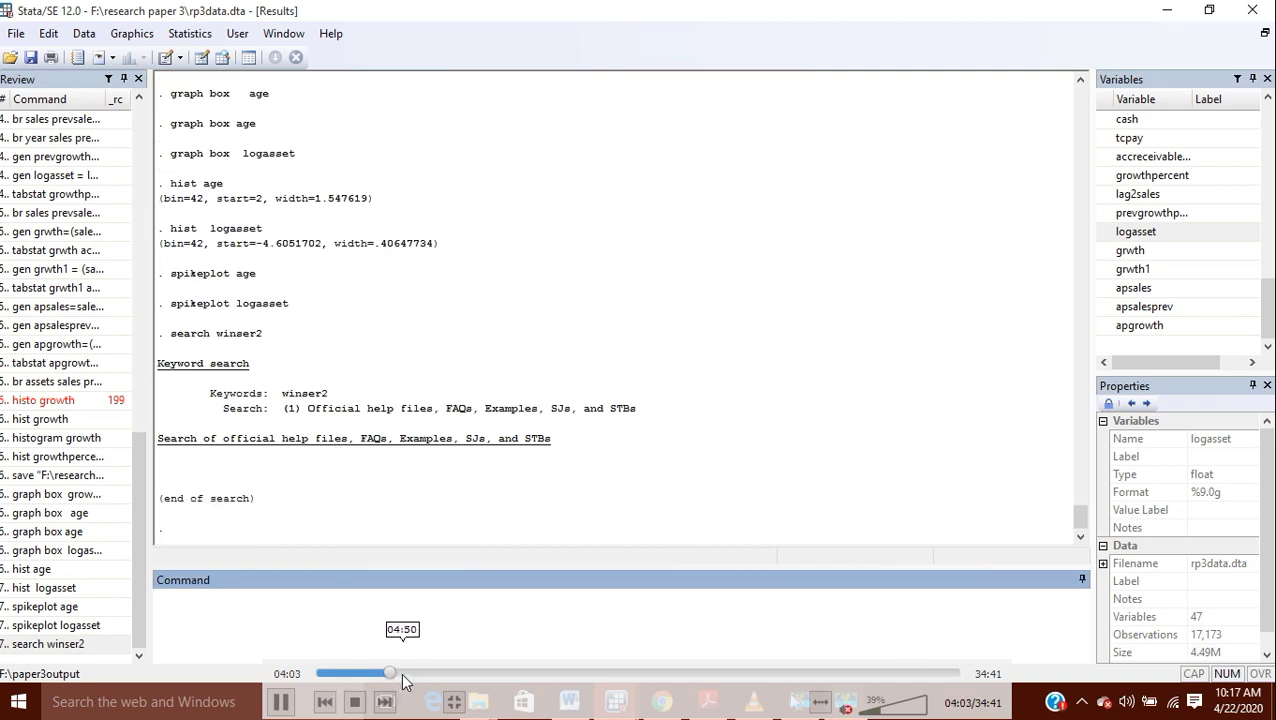
click(280, 702)
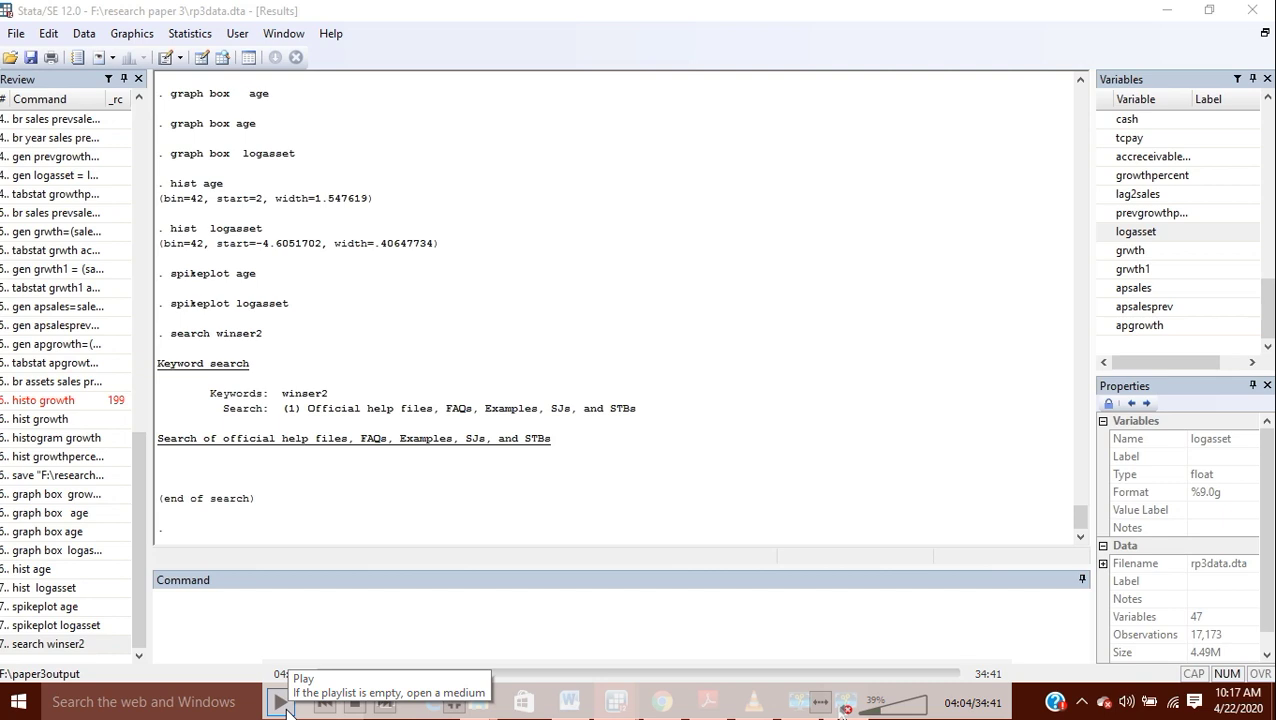
click(282, 704)
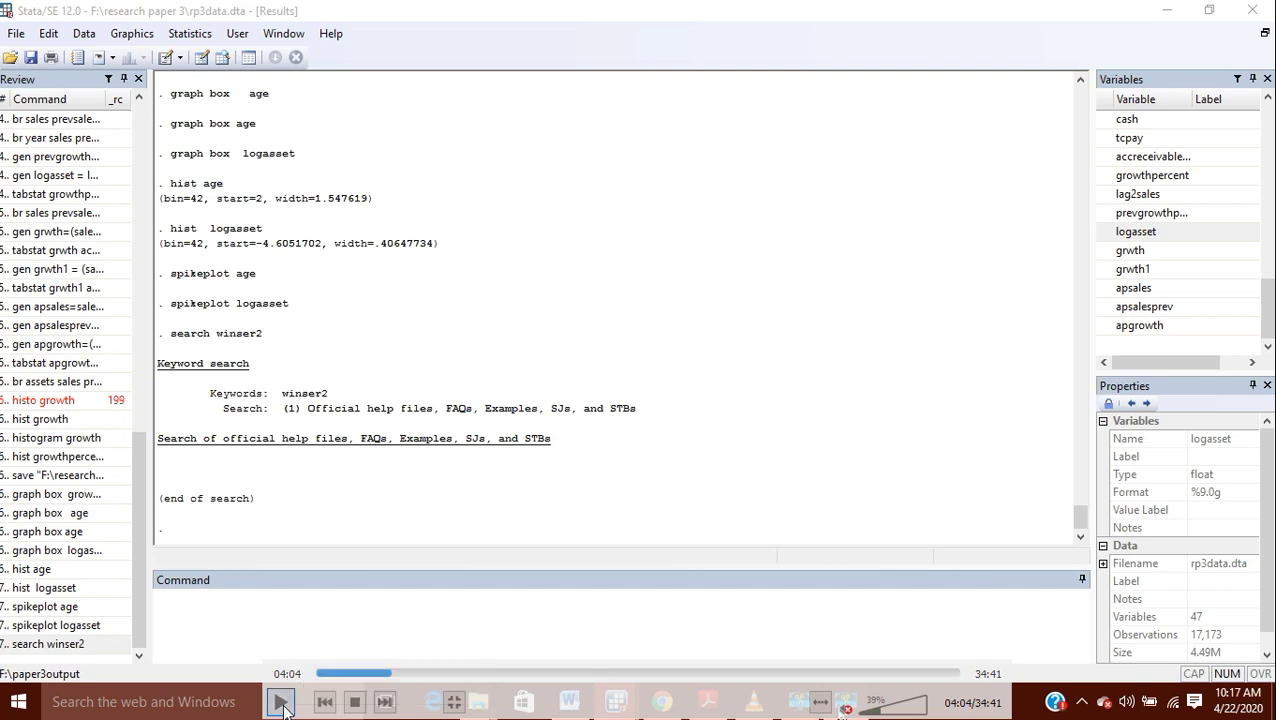
click(406, 674)
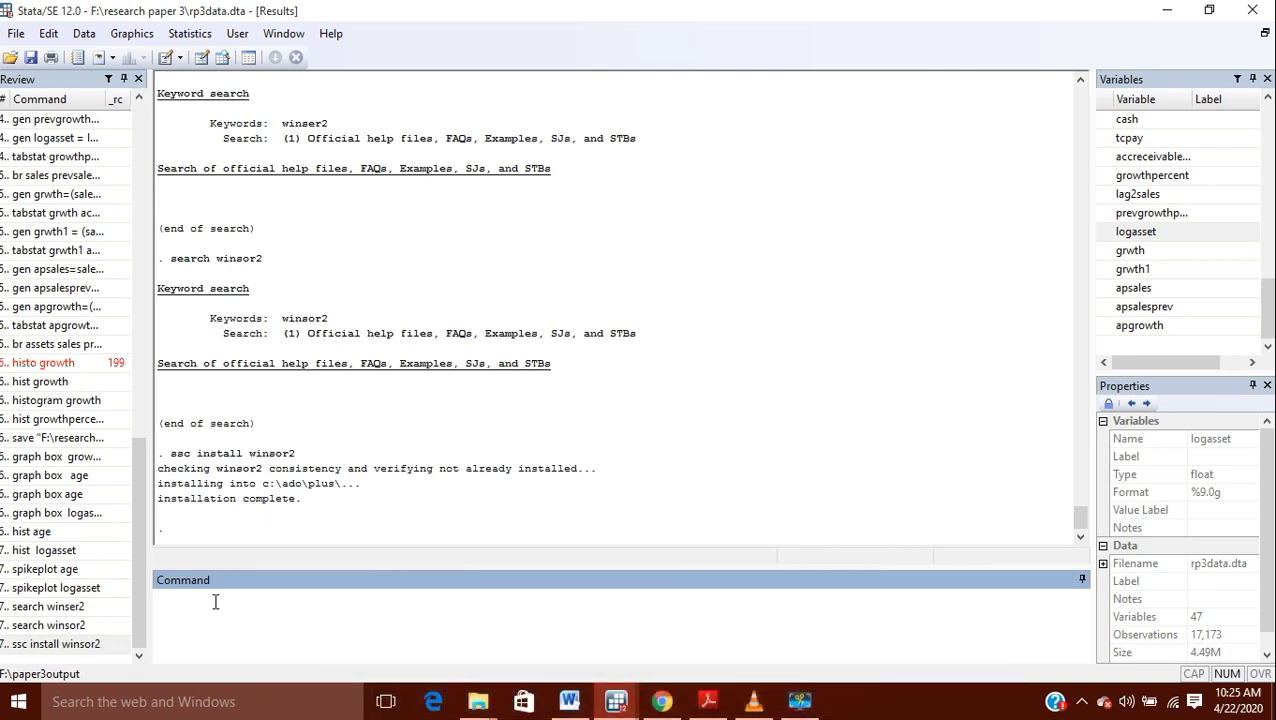
mouse_move(250, 478)
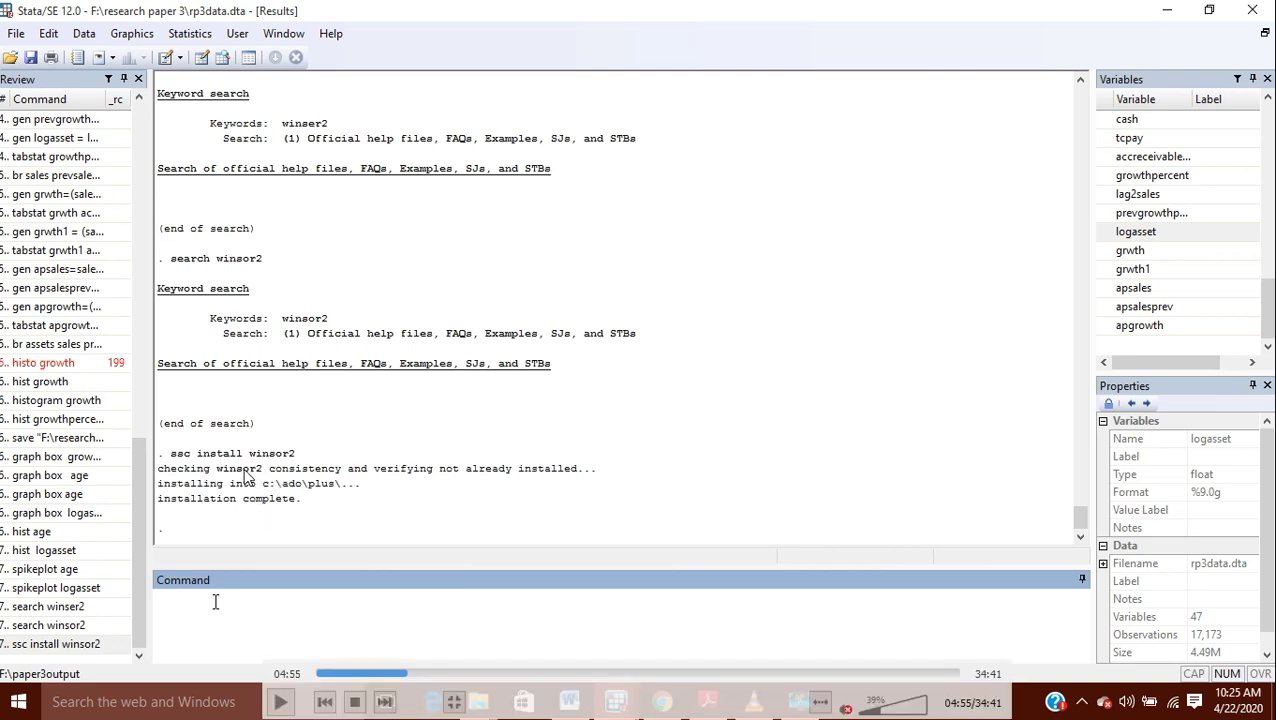
click(283, 704)
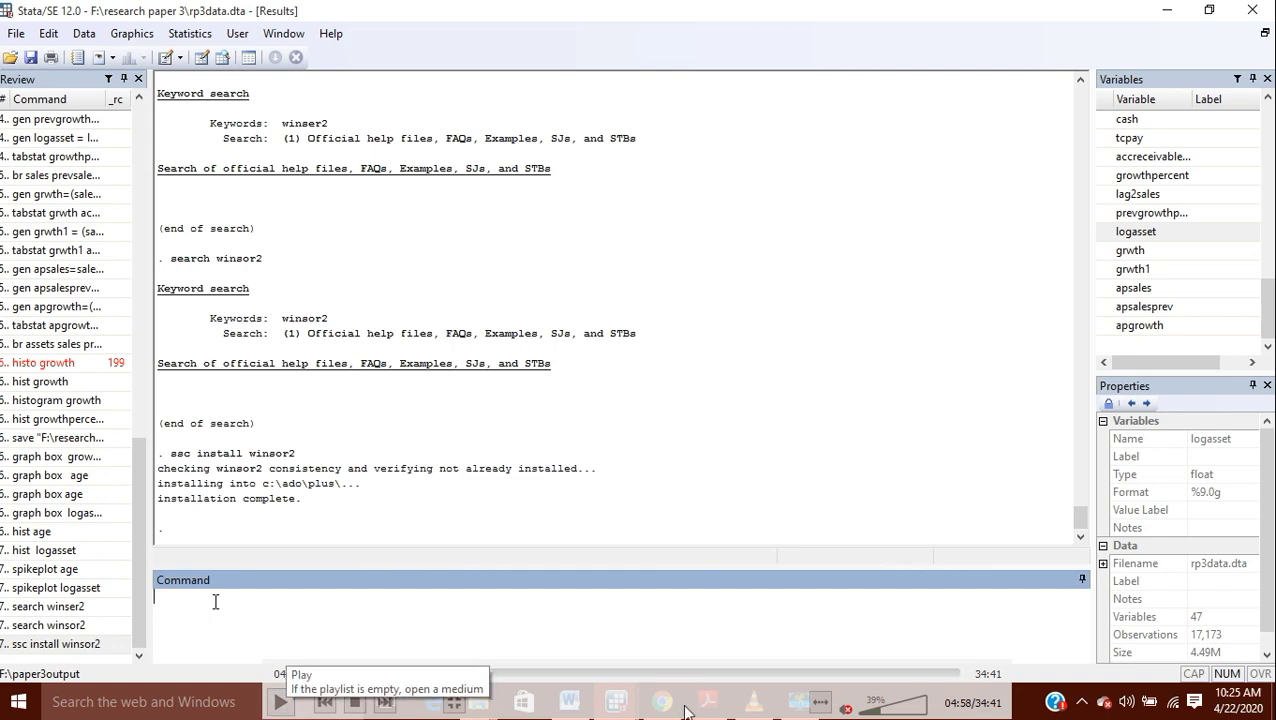
key(Escape)
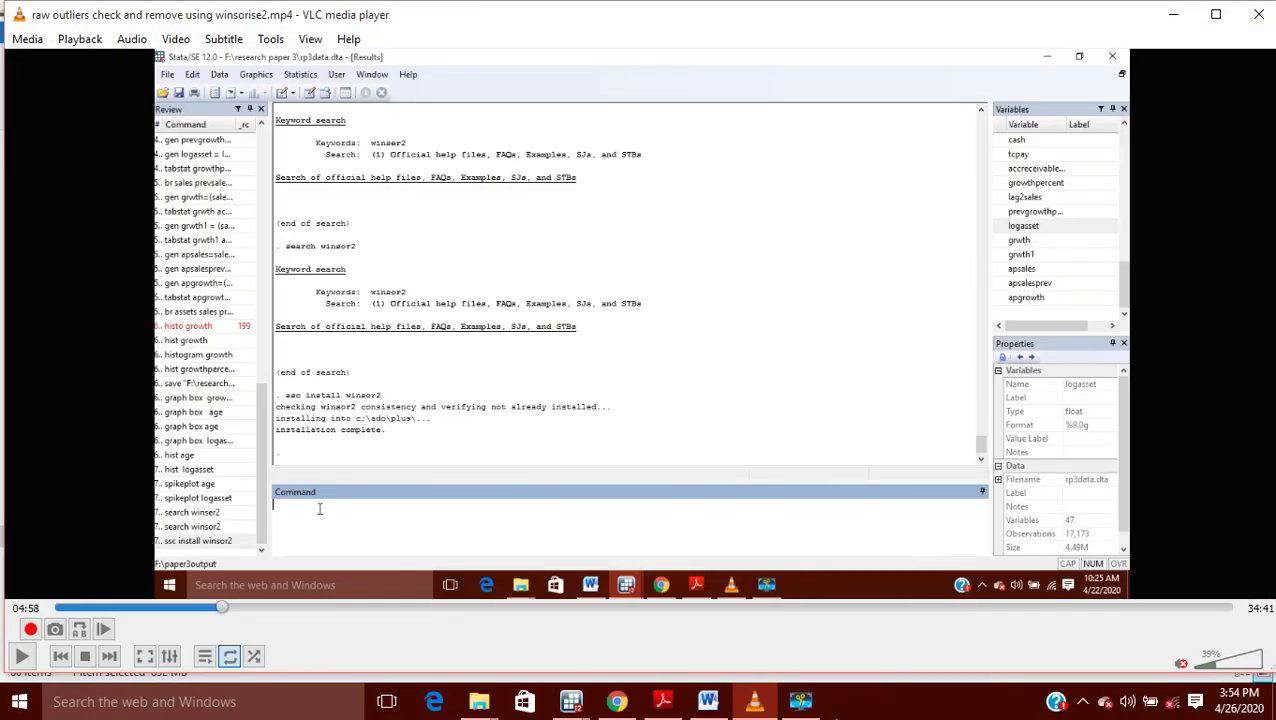
click(800, 702)
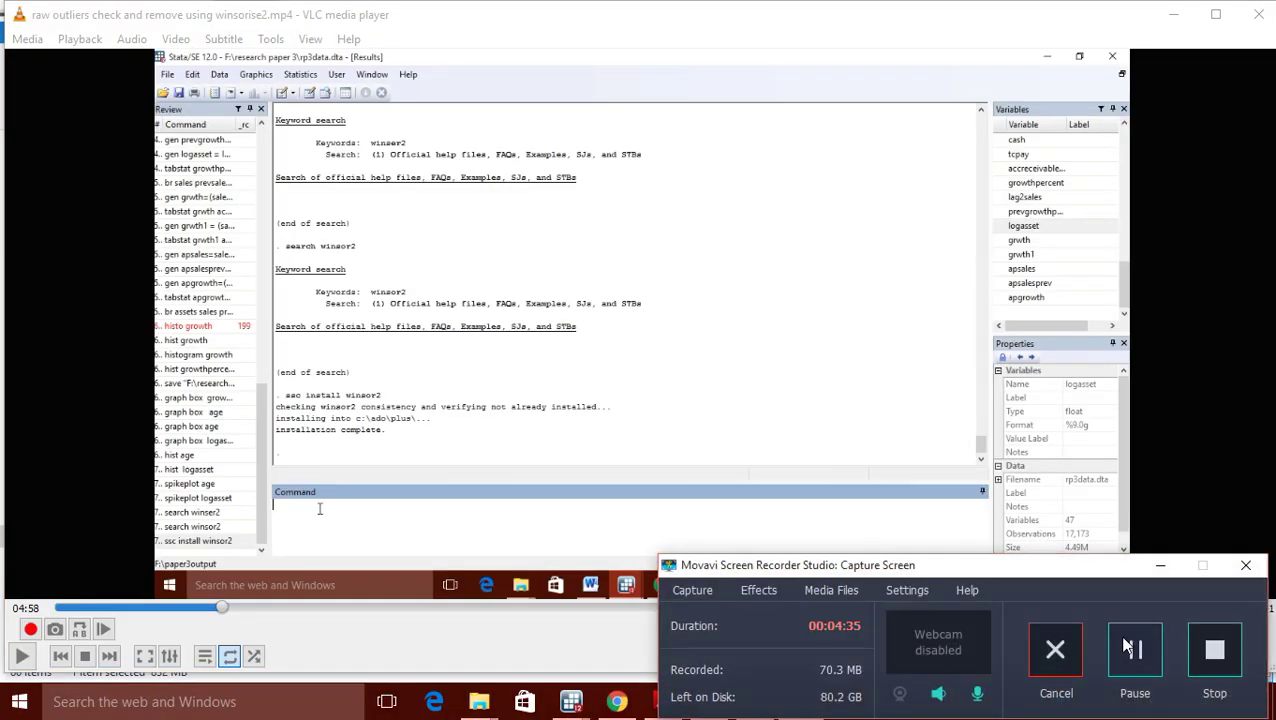
double_click(570, 344)
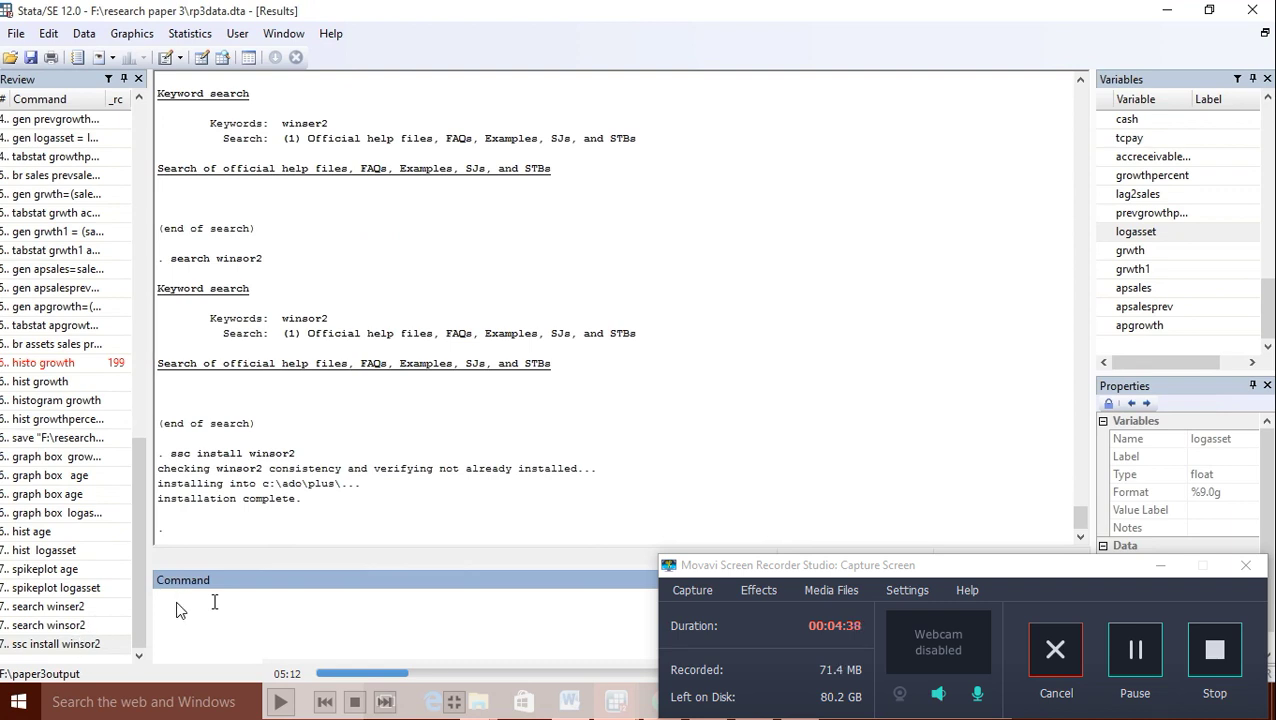
click(1160, 566)
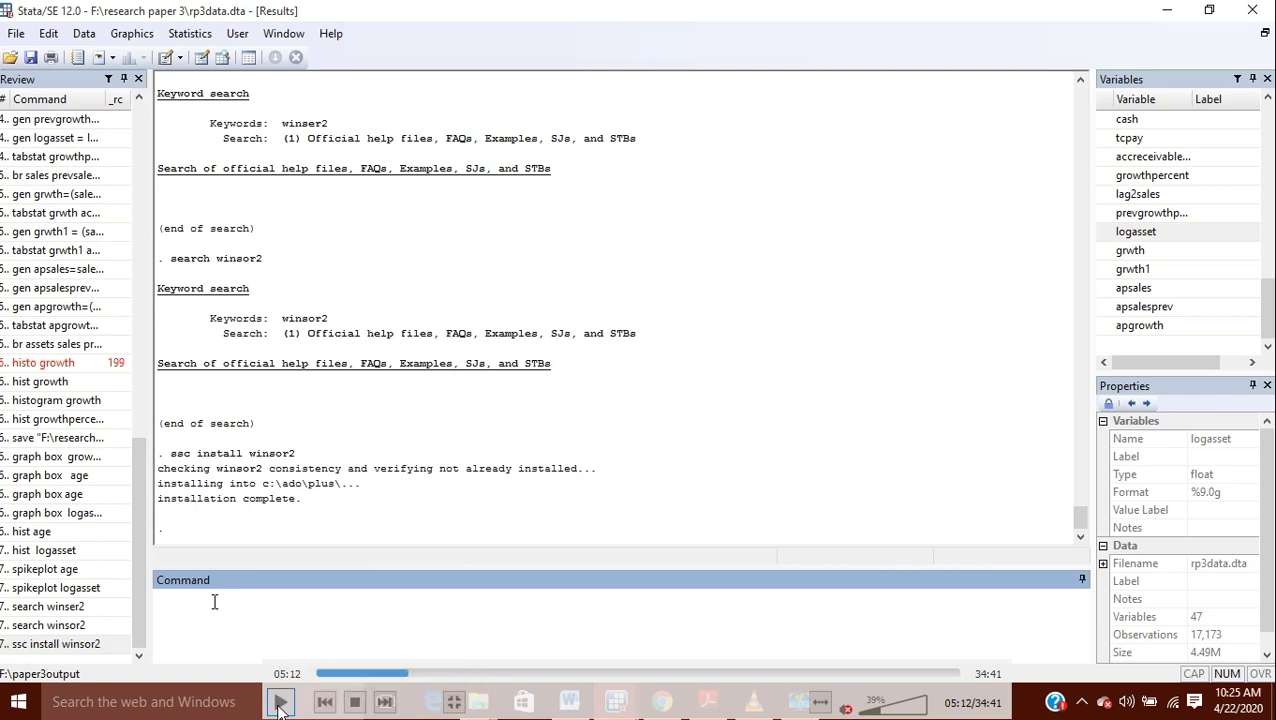
Resume the video playback and seek to about 05:29, where age is cloned into realage
click(278, 705)
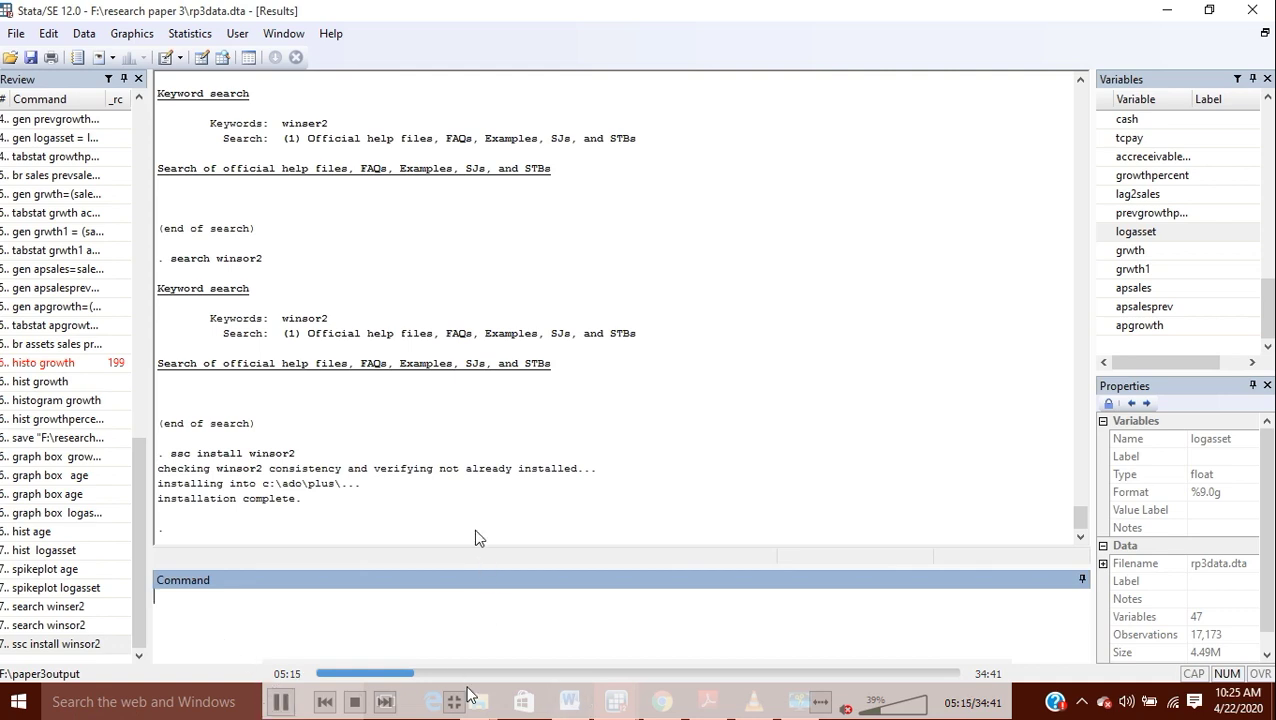
click(433, 673)
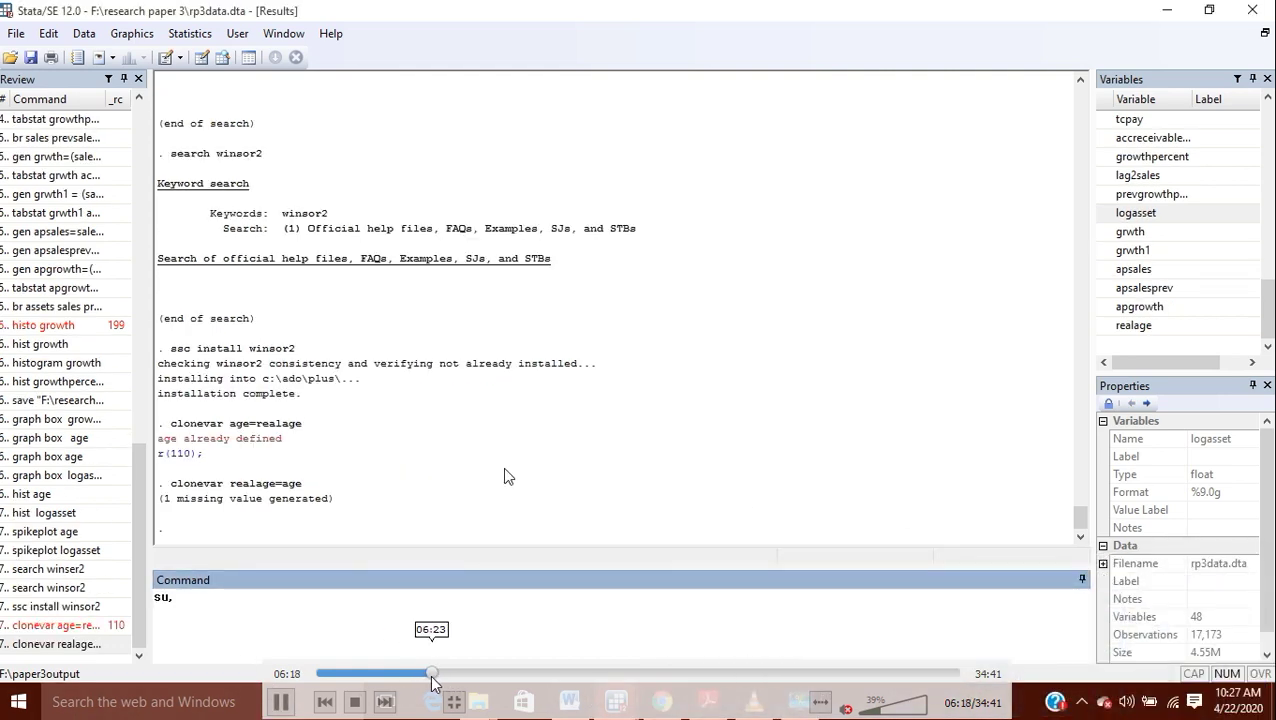
click(426, 673)
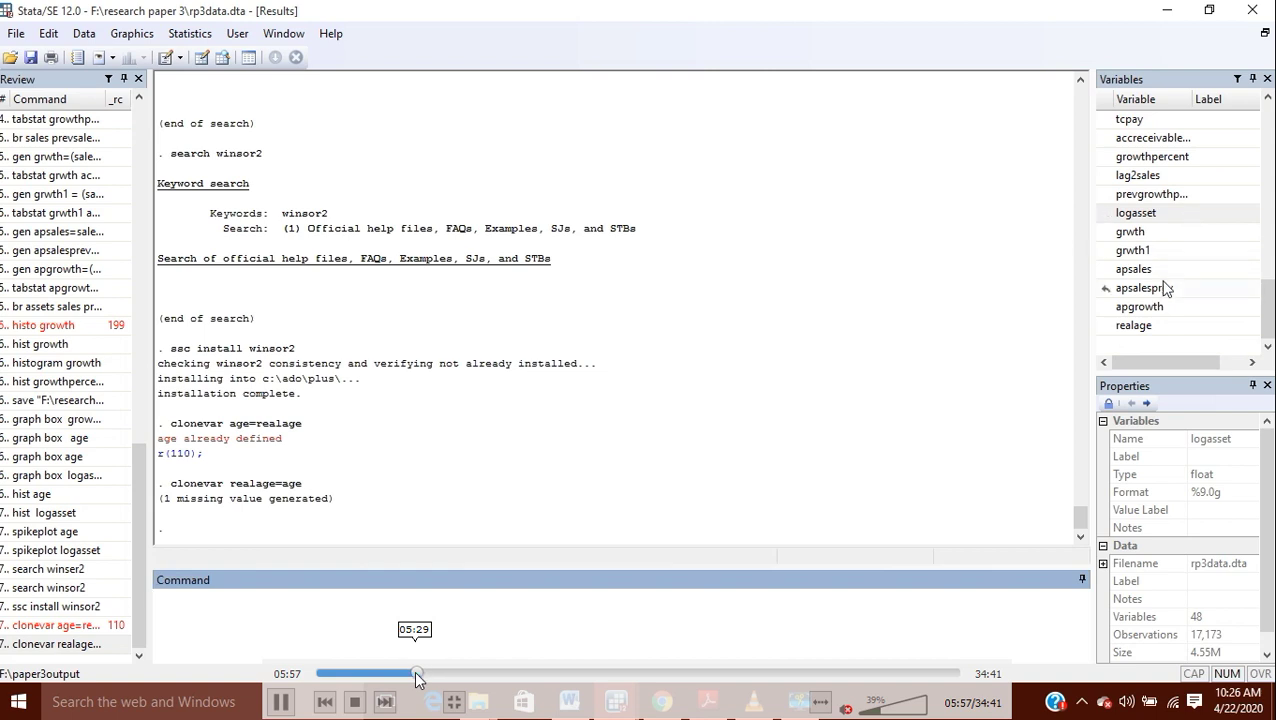
click(416, 673)
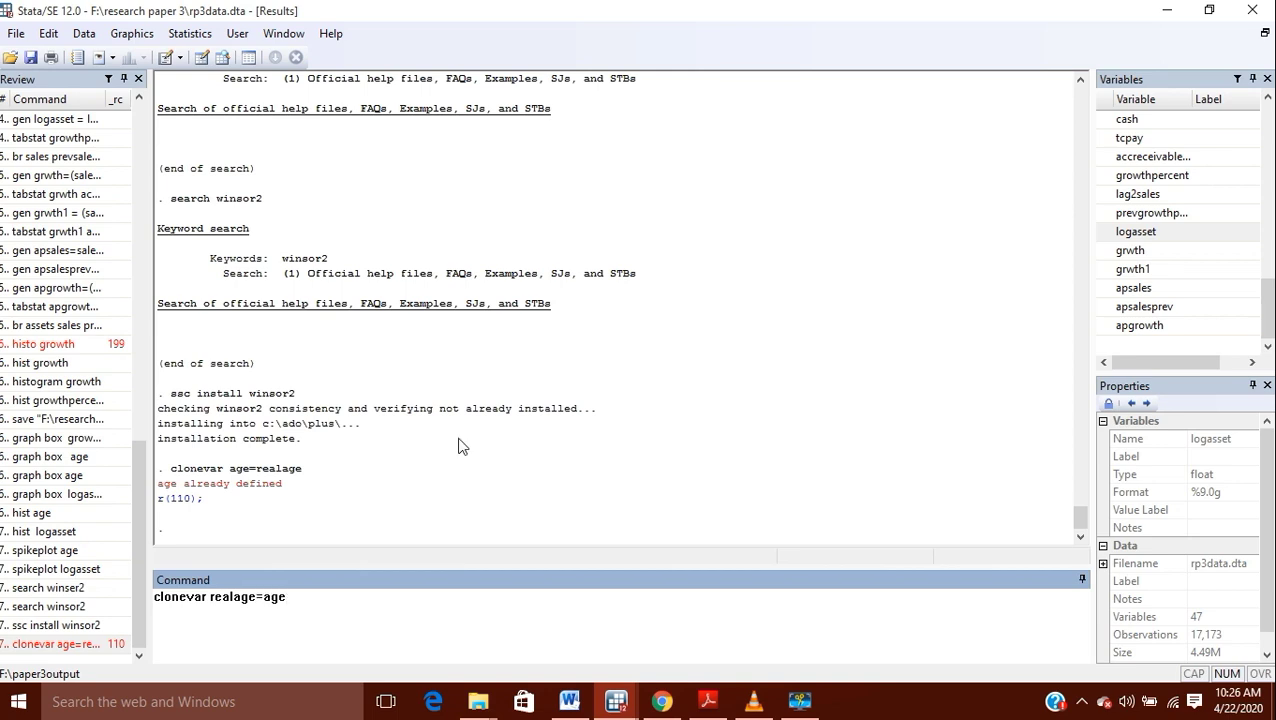
Clone age into a new variable with the command clonevar realage=age and show the end of the variable list
key(Return)
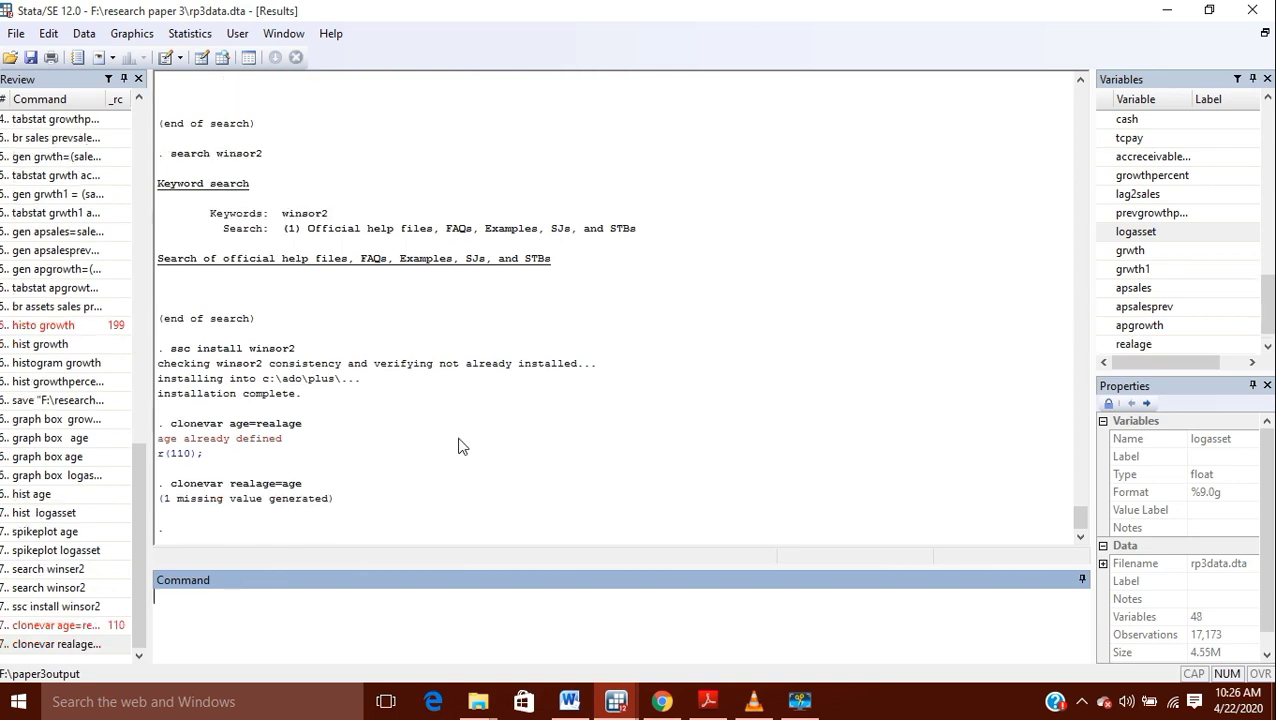
scroll(1184, 210, down, 1)
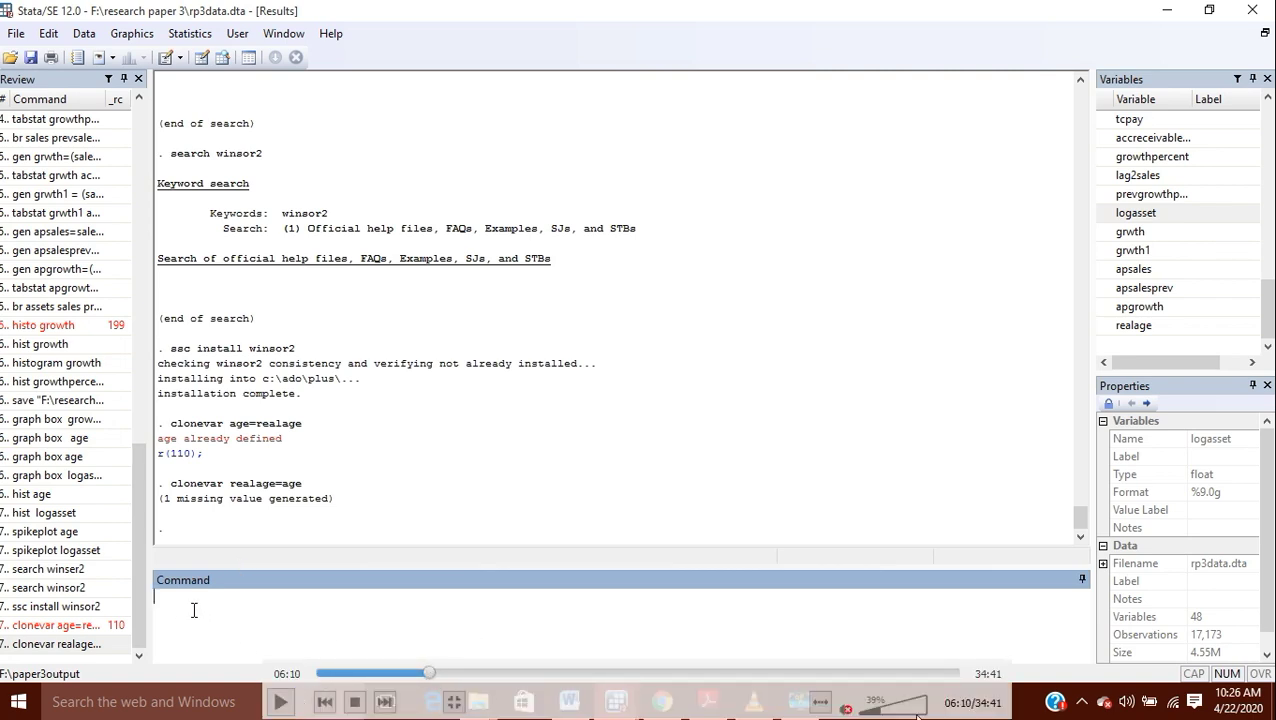
Leave full screen, bring up the Movavi screen recorder window and return the video to full screen
key(Escape)
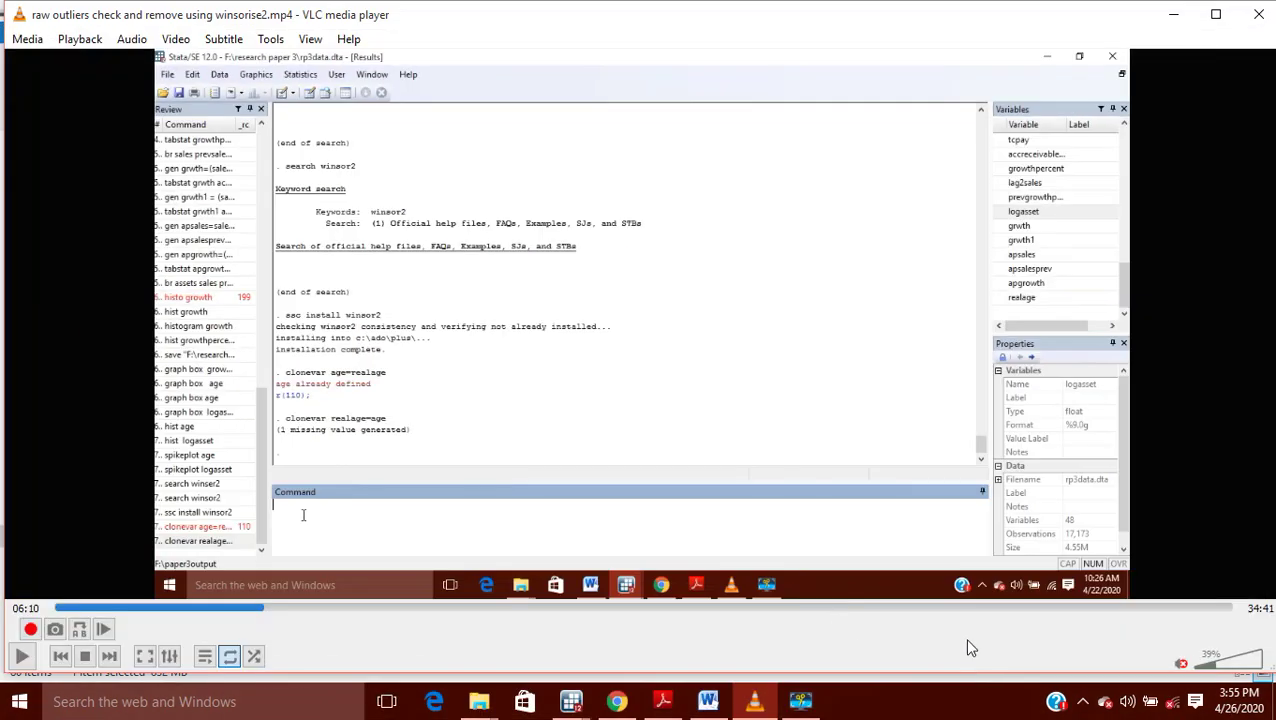
click(800, 701)
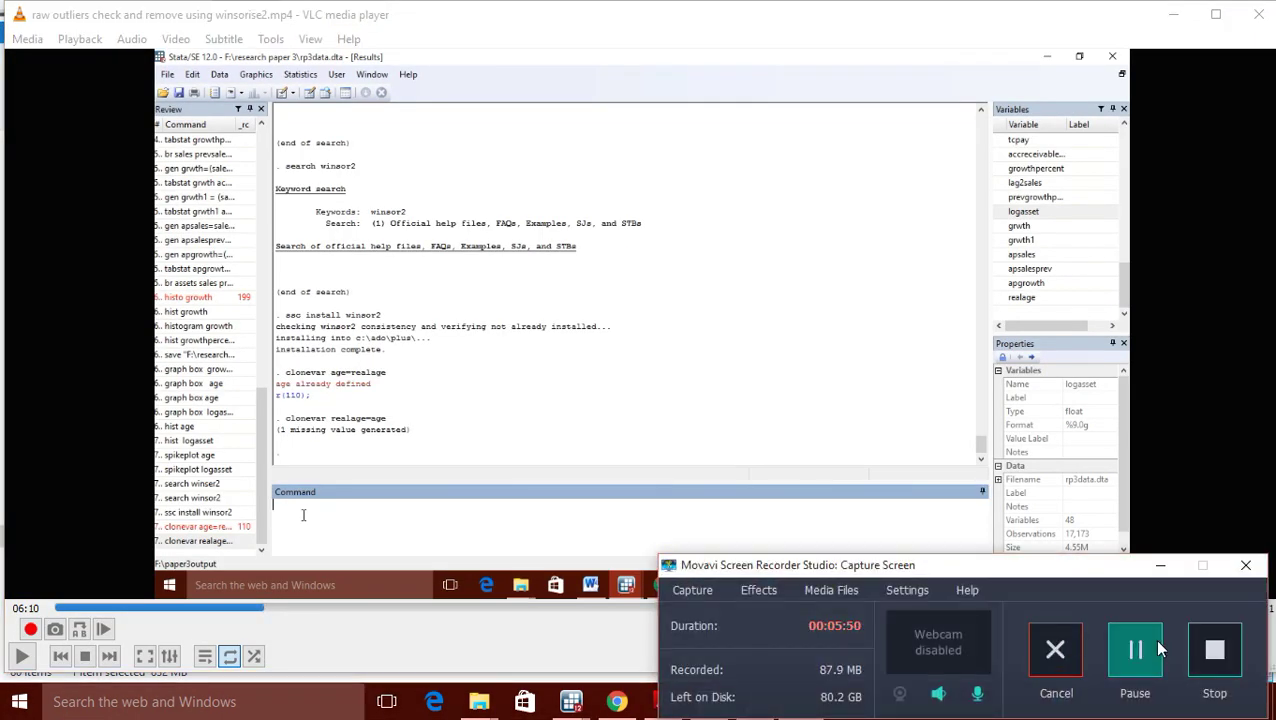
double_click(732, 424)
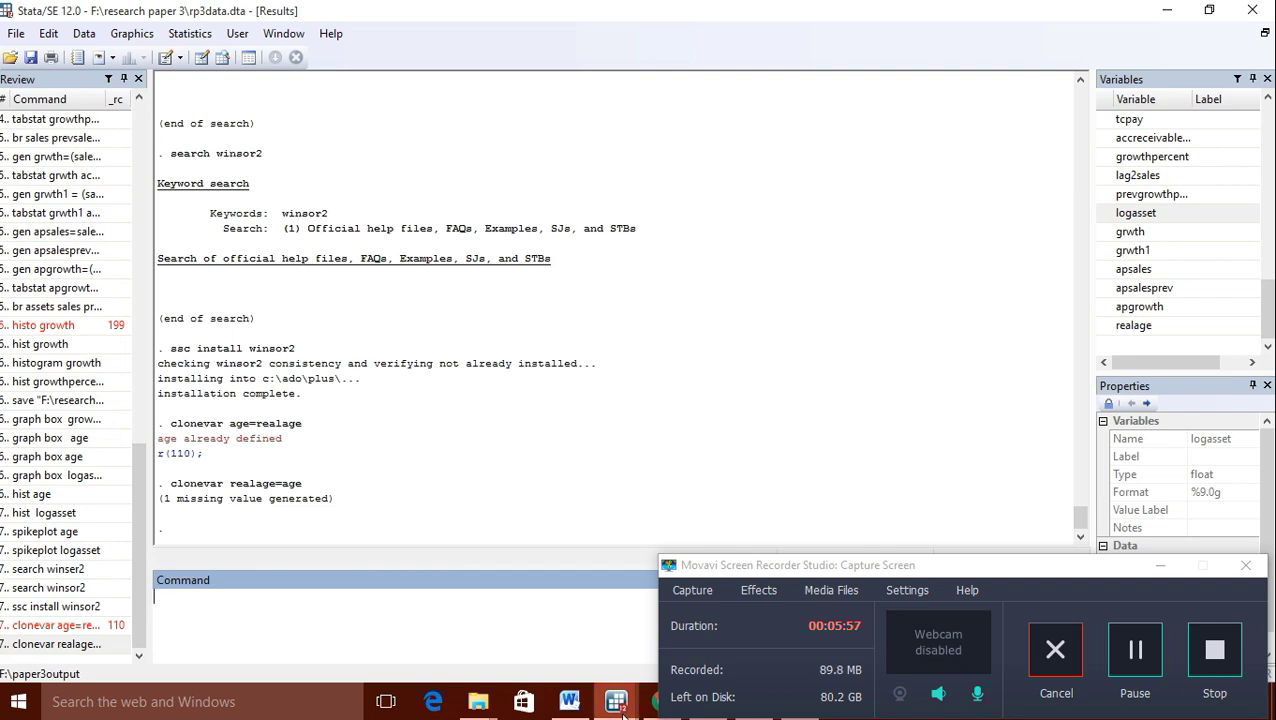
Try to display detailed summary statistics with the command su, realage,d
text(su,)
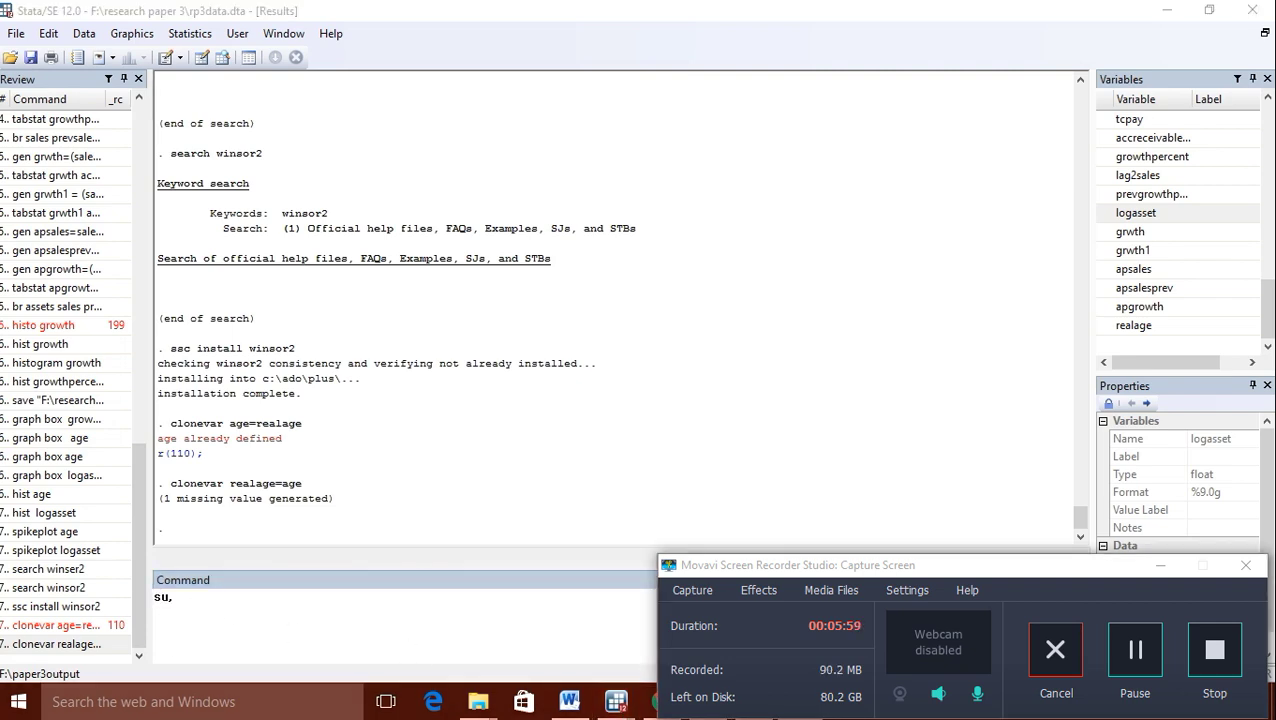
click(503, 467)
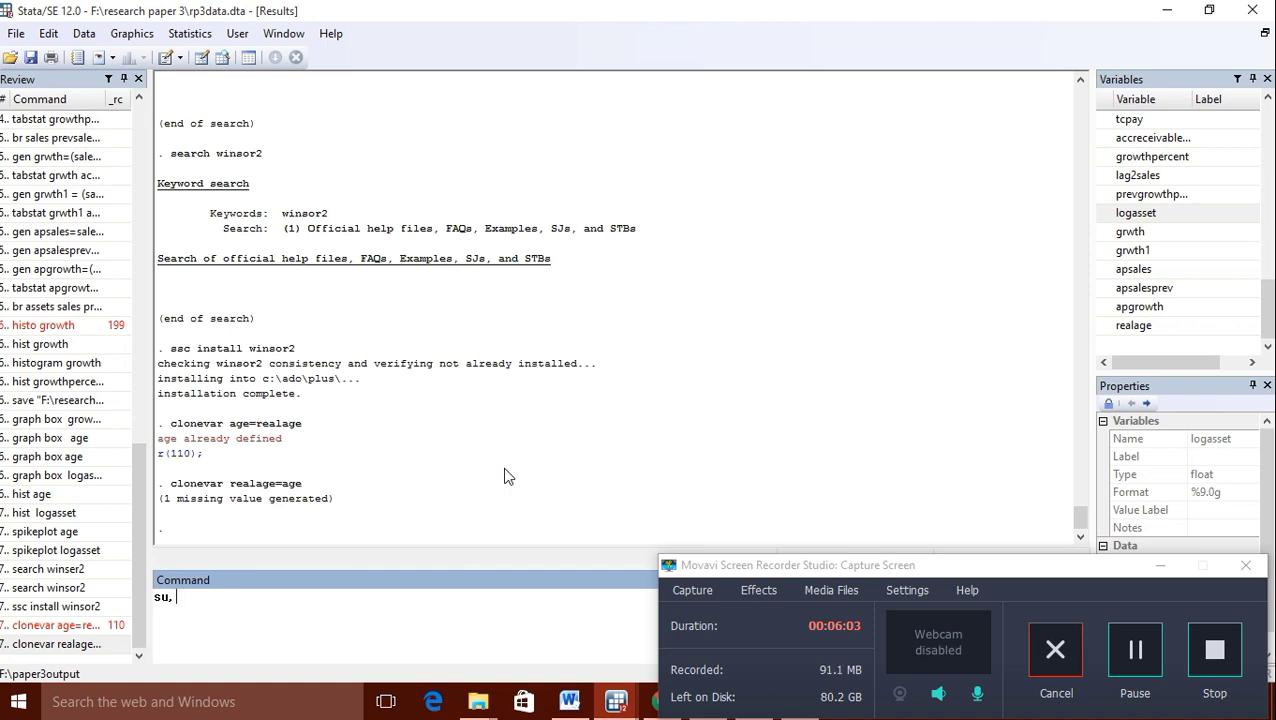
text(realage,d)
key(Return)
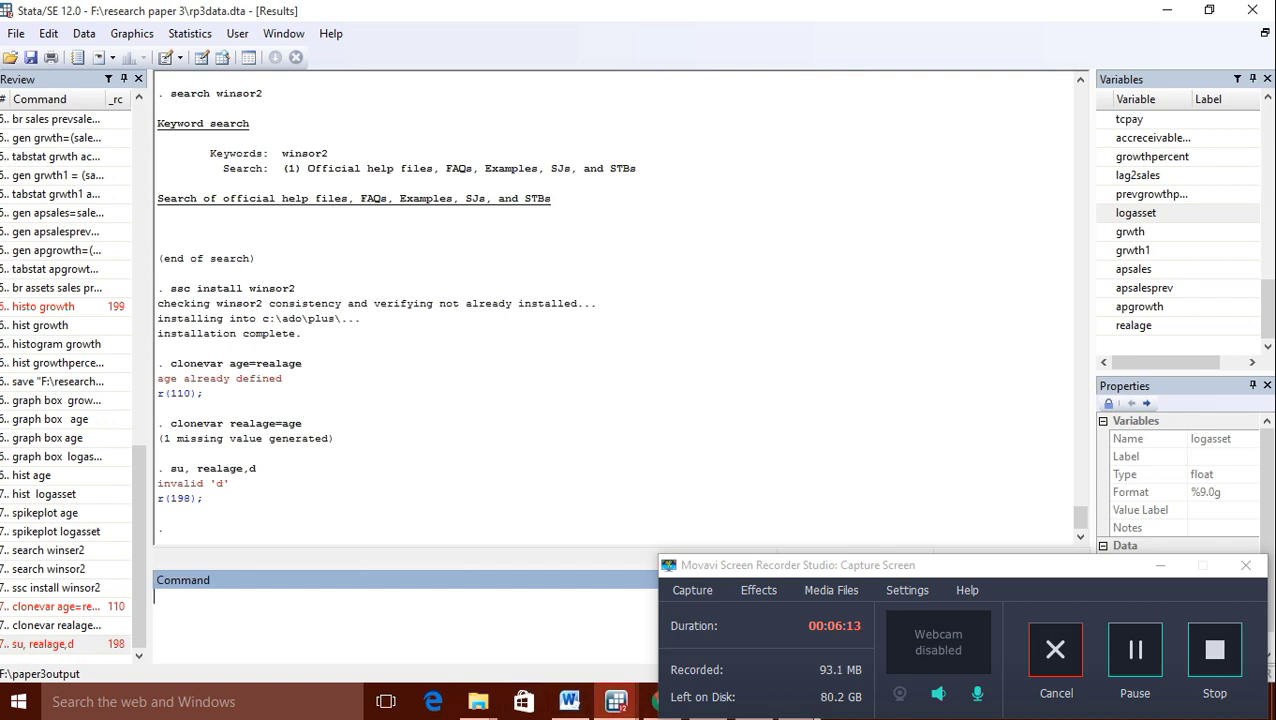
Run the command su realage, d twice to display detailed summary statistics for realage
mouse_move(752, 701)
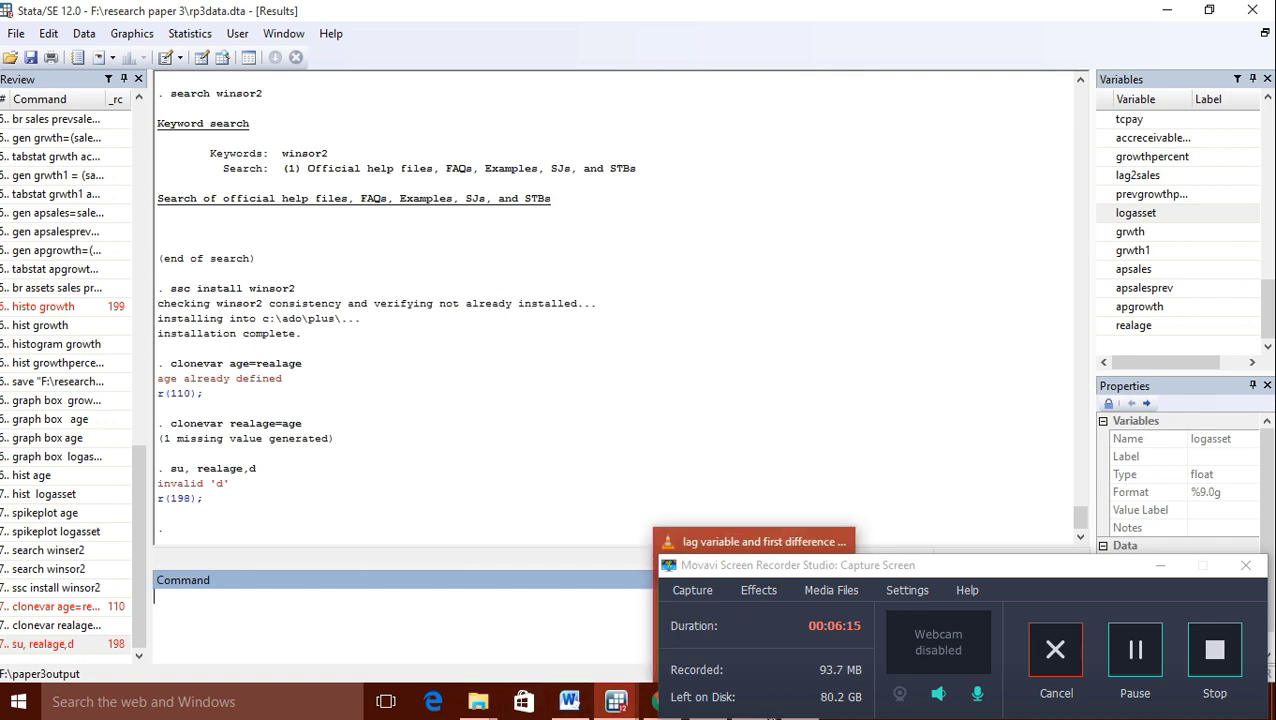
text(su realage, d)
key(Return)
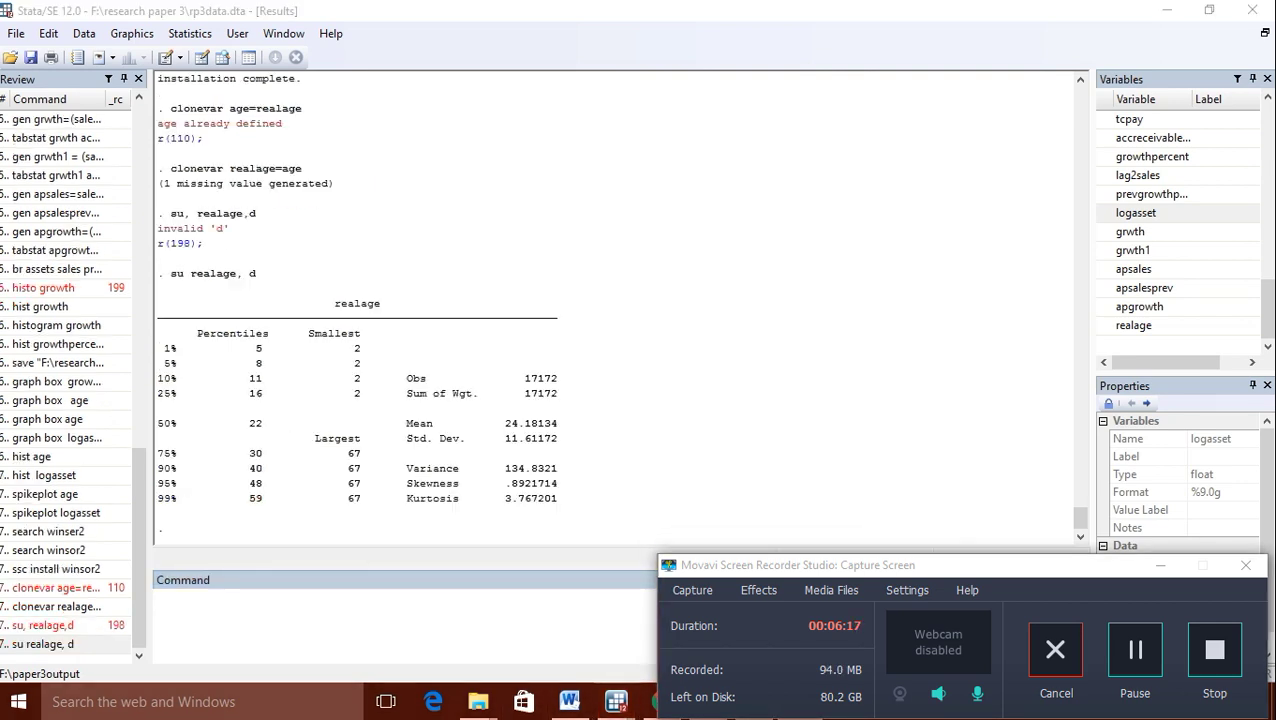
click(163, 600)
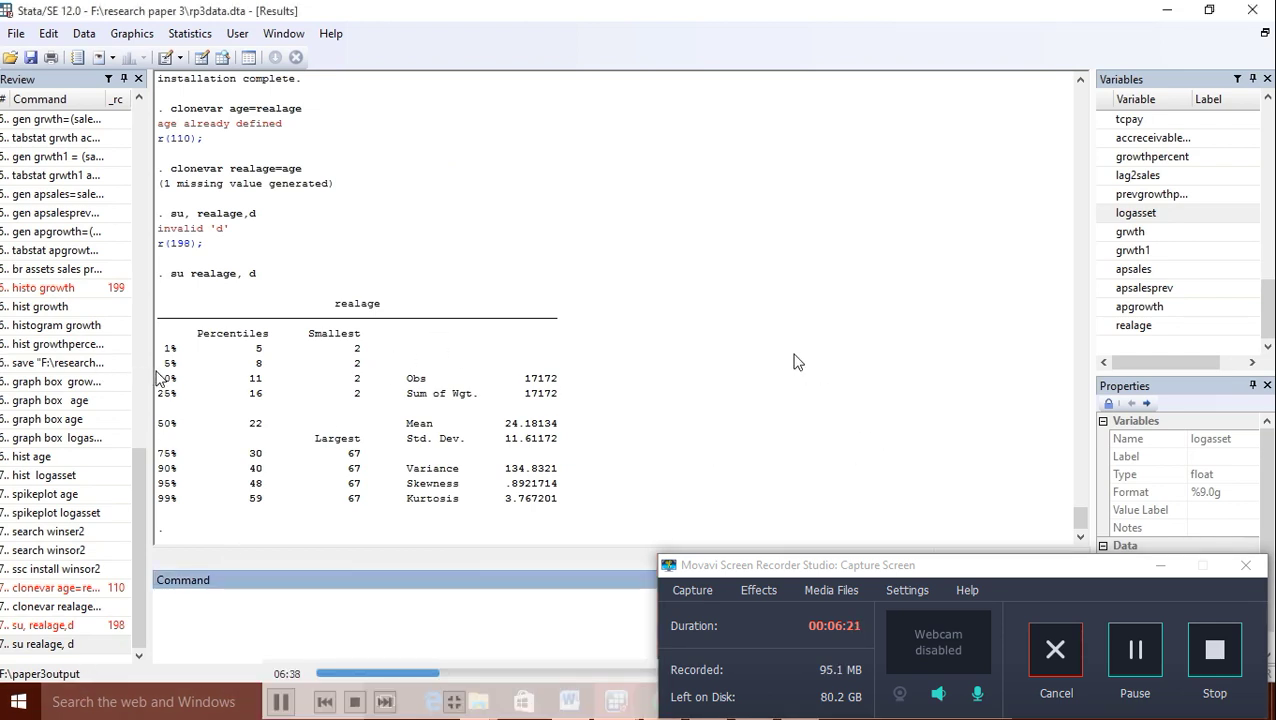
text(su re)
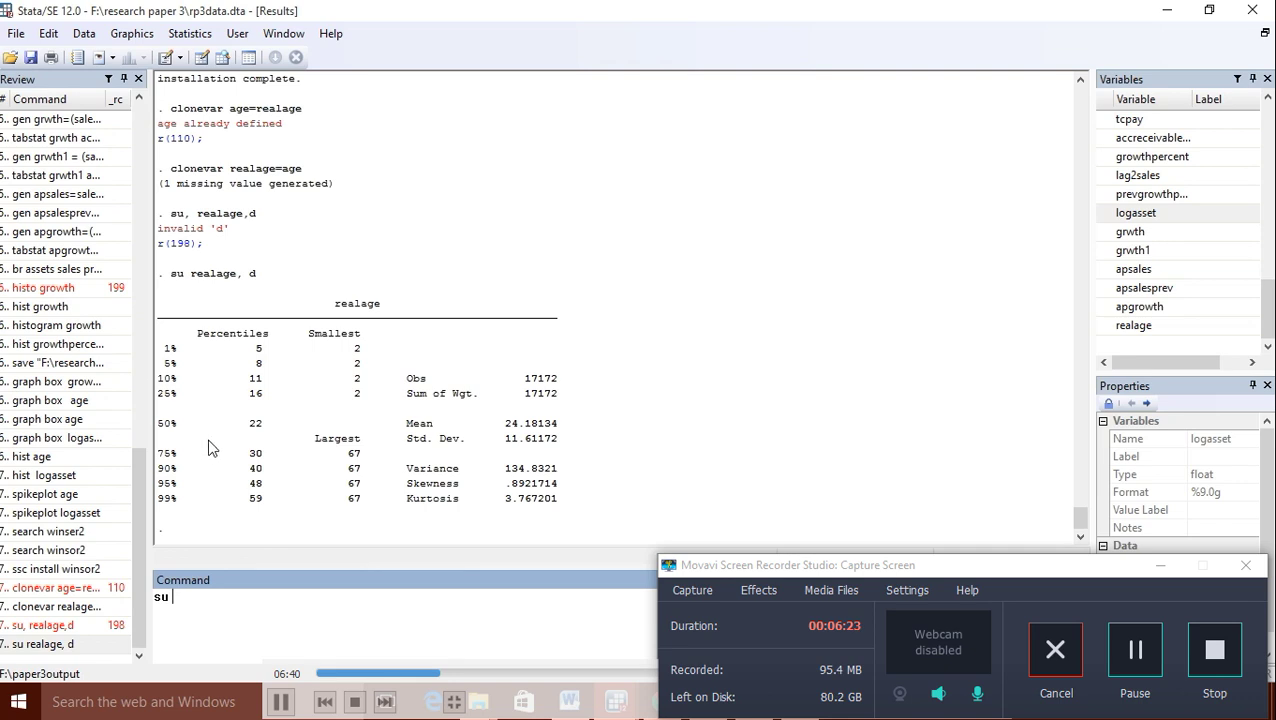
text(alage, d)
key(Return)
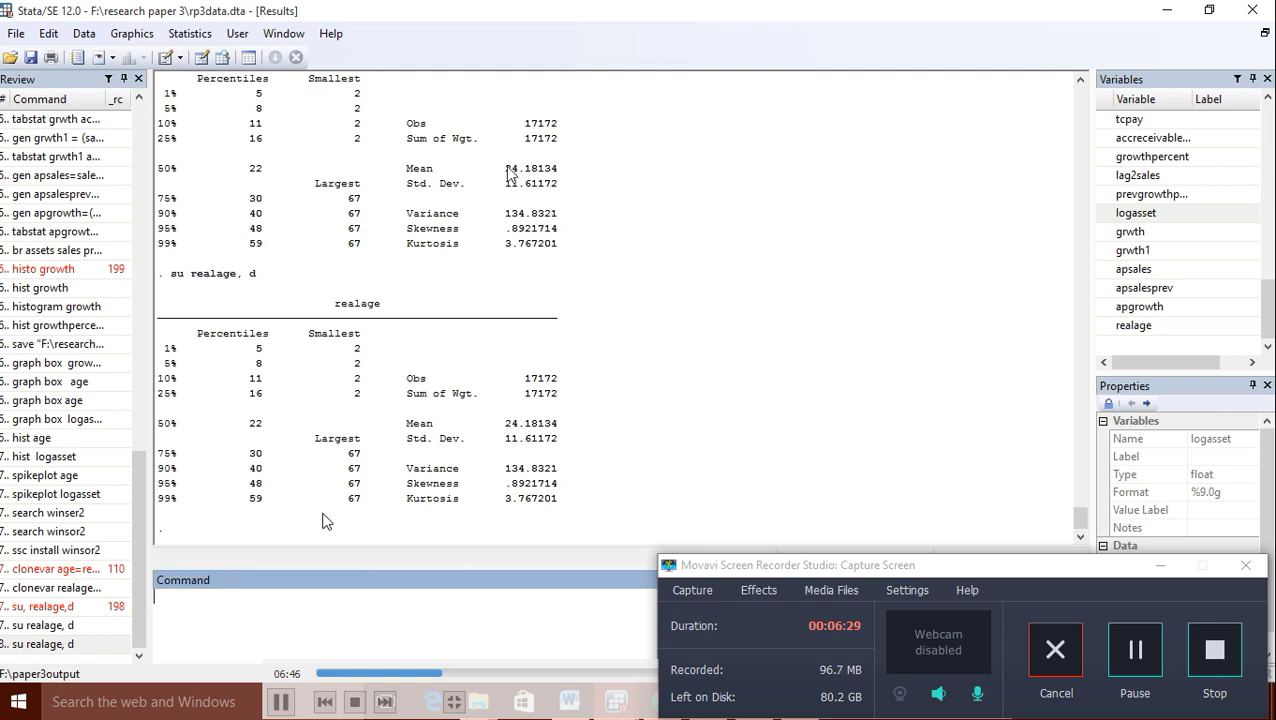
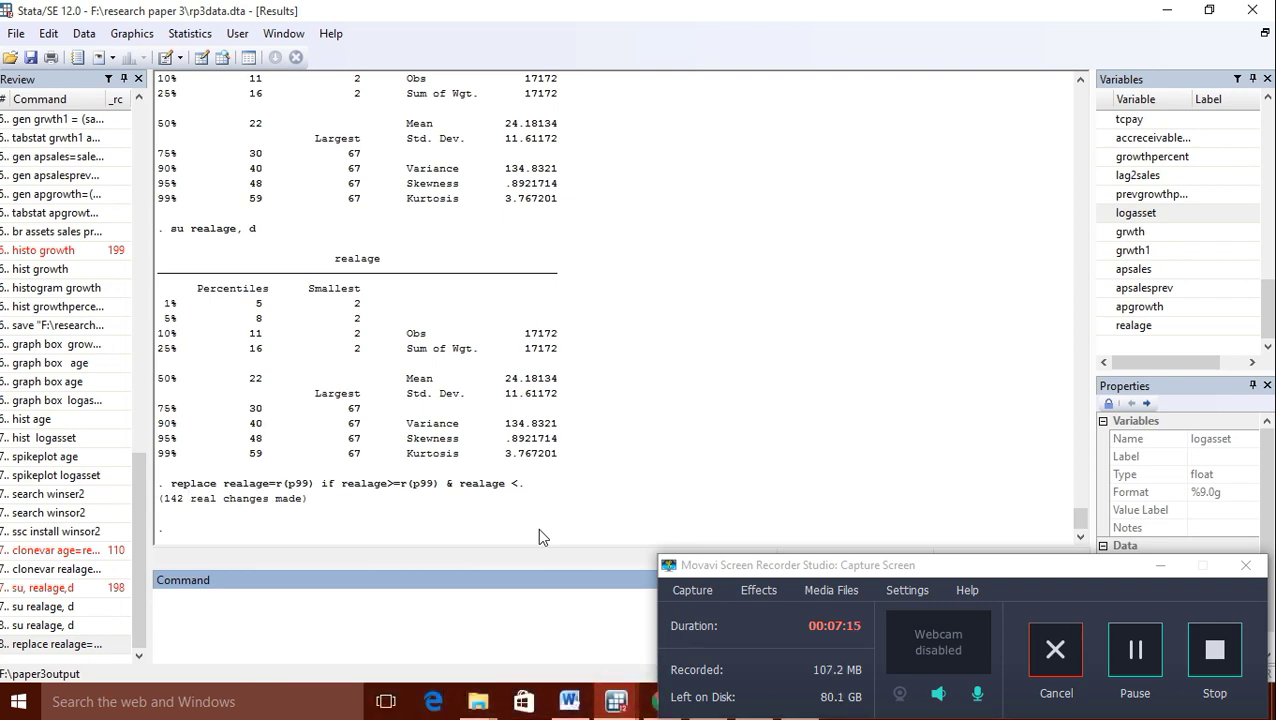
Return the video to full screen at the Understanding Boxplots article and resume playback from 18:22
mouse_move(205, 494)
click(1156, 642)
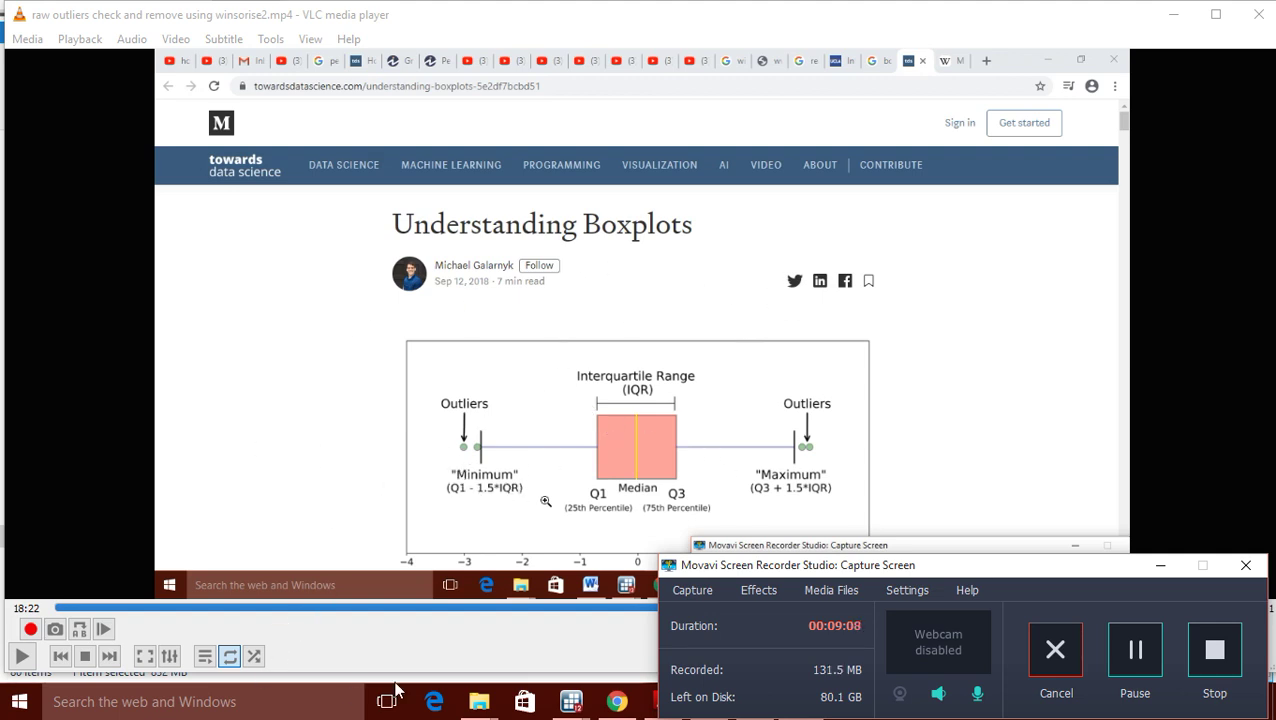
double_click(365, 455)
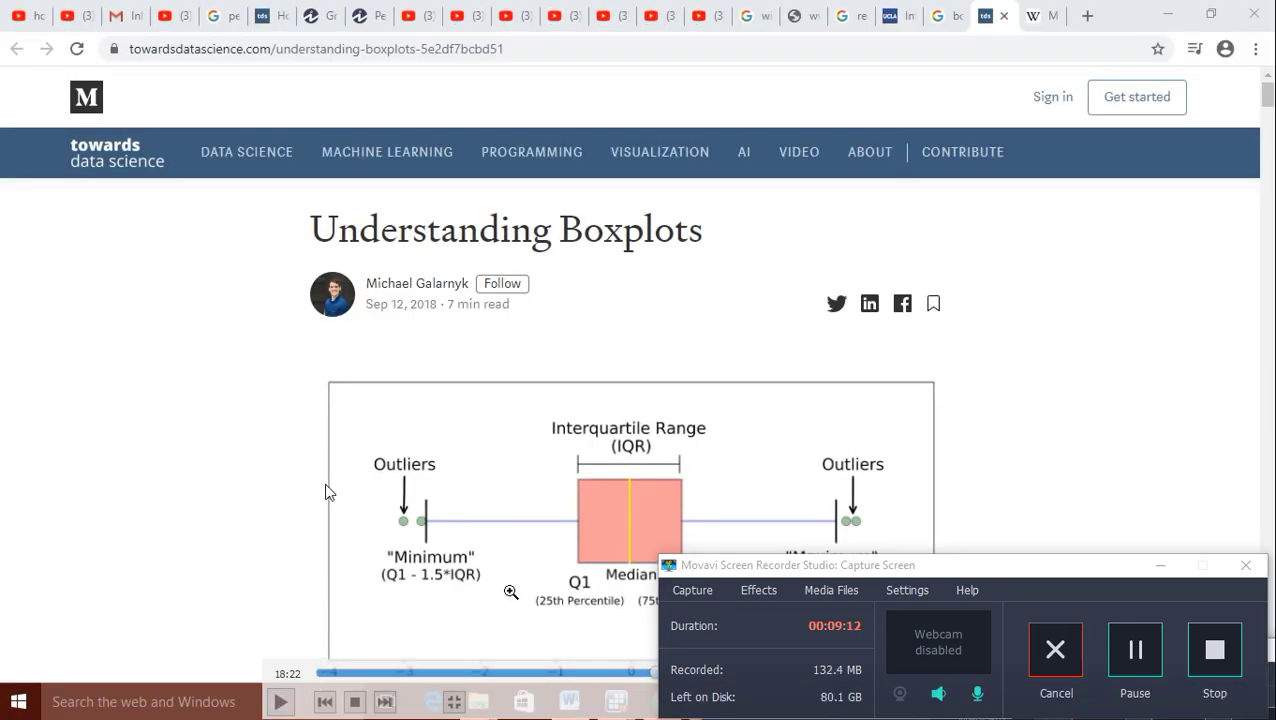
scroll(326, 492, down, 3)
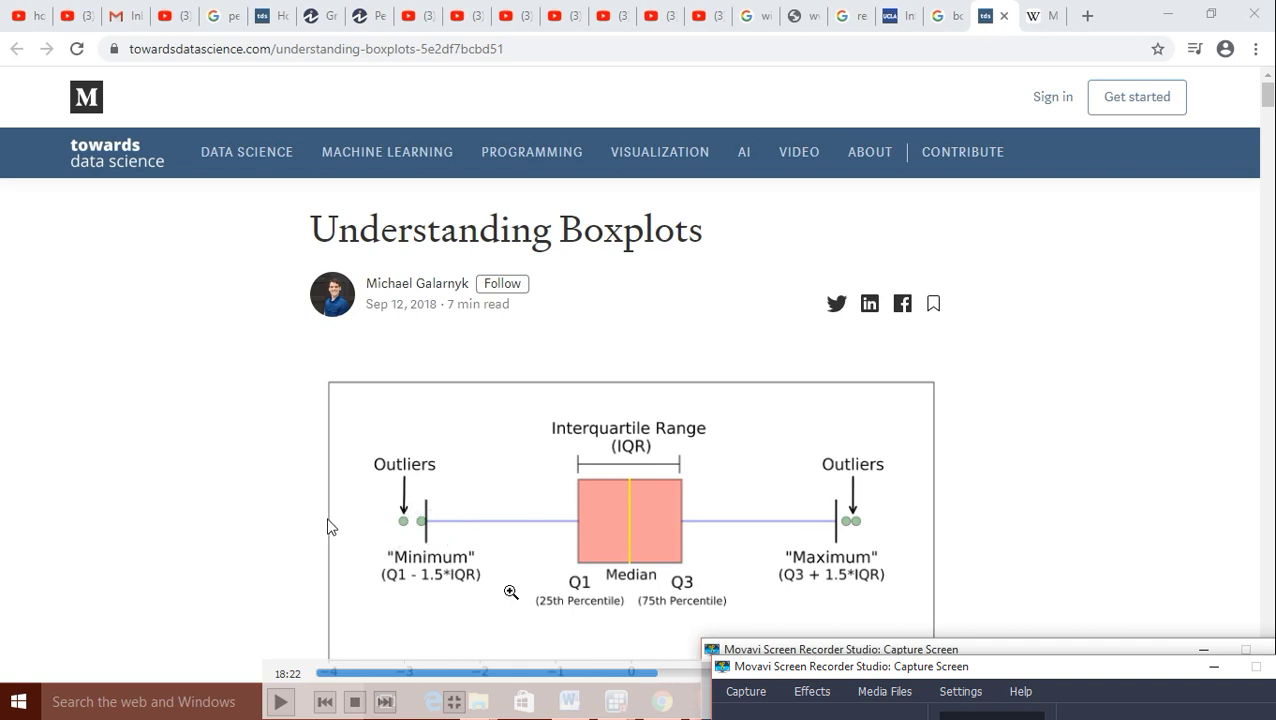
click(281, 697)
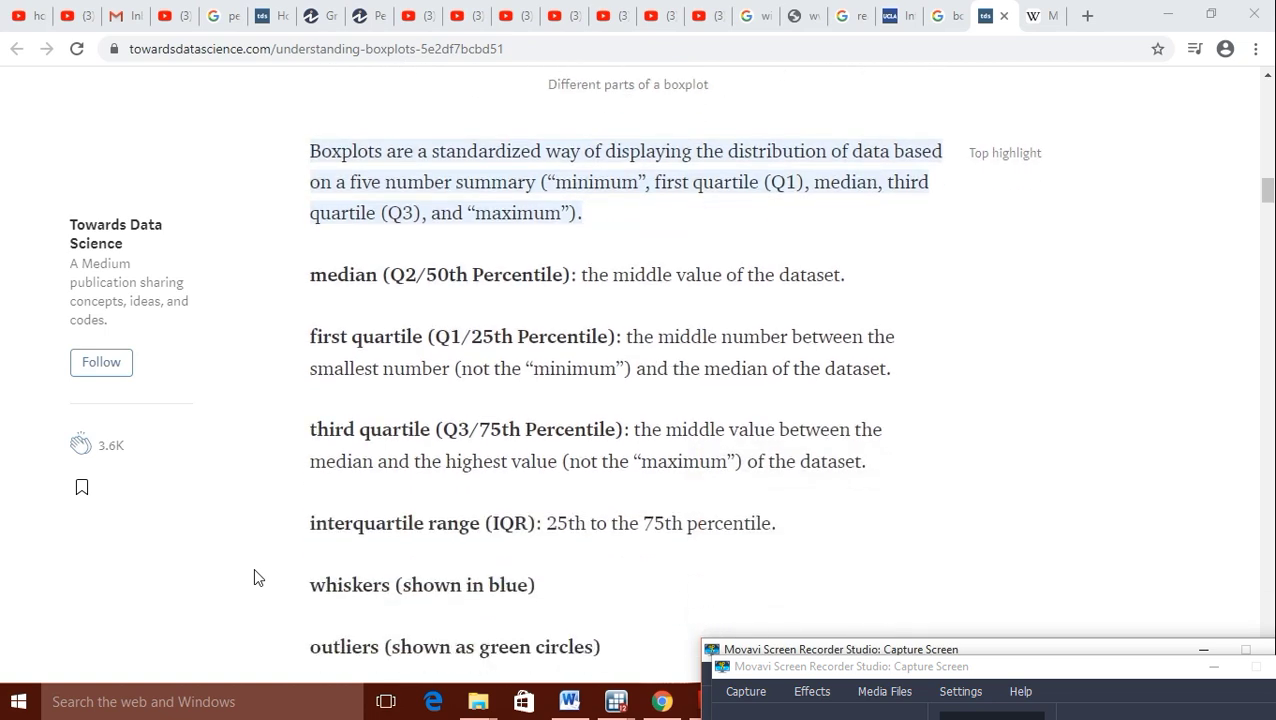
Examine the article's definitions of quartiles, whiskers, outliers, maximum and minimum, and its boxplot of a normal distribution
scroll(253, 567, down, 3)
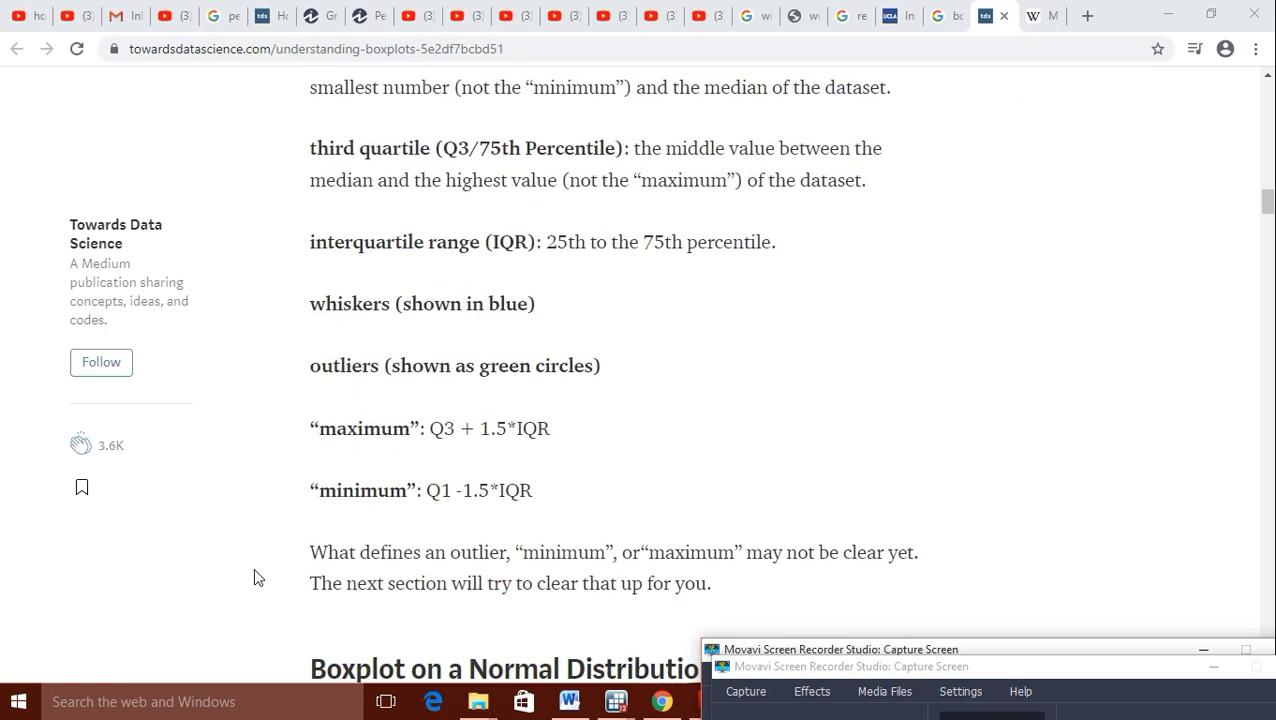
scroll(253, 567, down, 3)
scroll(253, 567, down, 4)
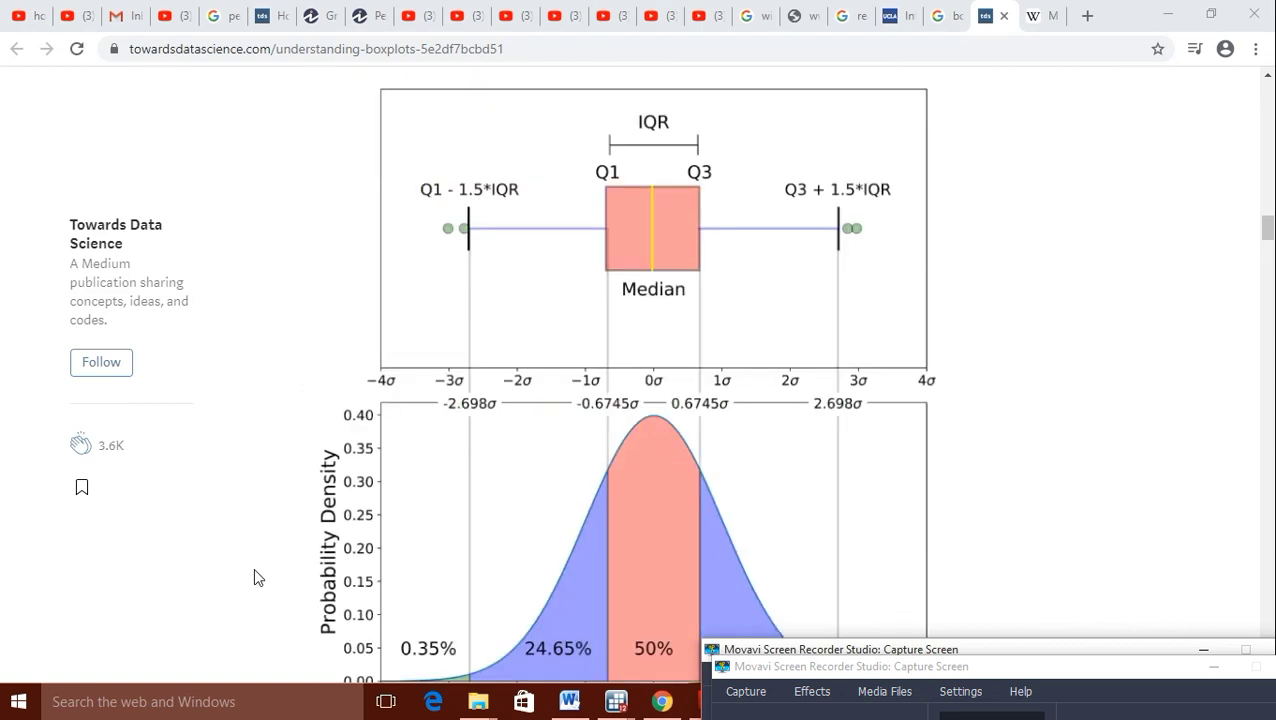
scroll(254, 570, down, 4)
scroll(254, 570, up, 1)
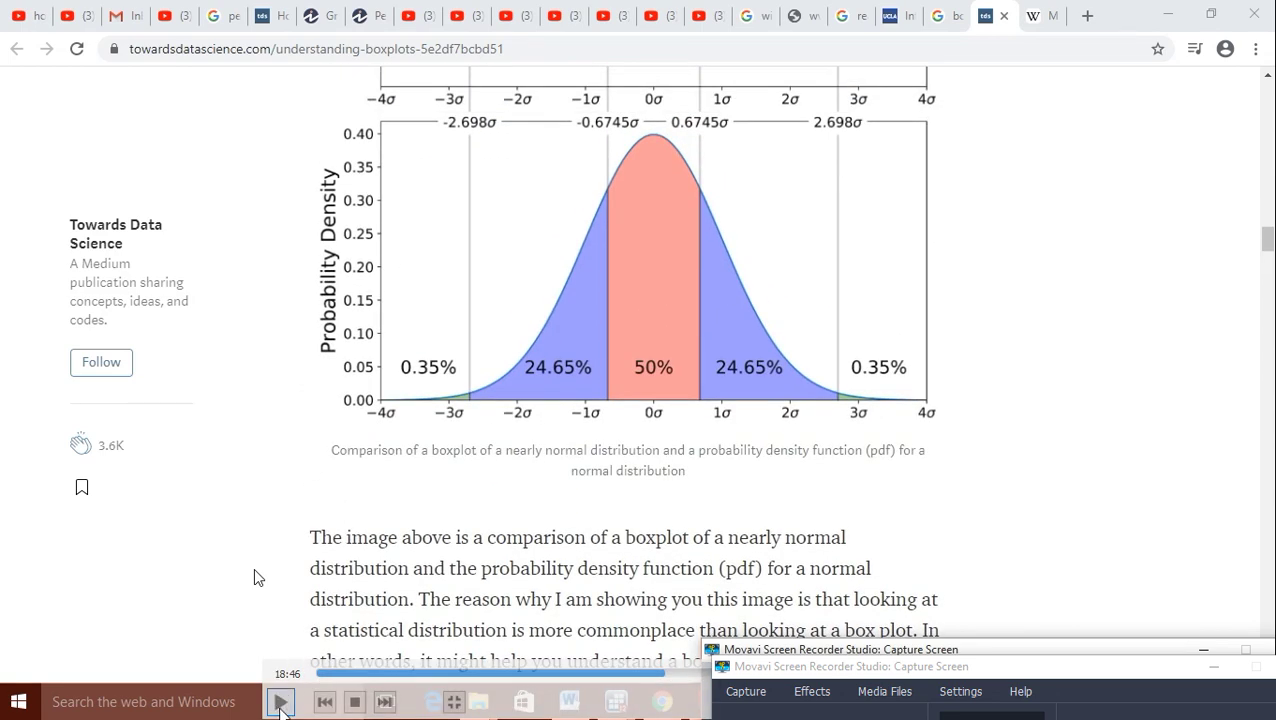
Seek the video back to about 18:39 and replay the boxplot and normal distribution comparison, pausing on the figure
click(665, 674)
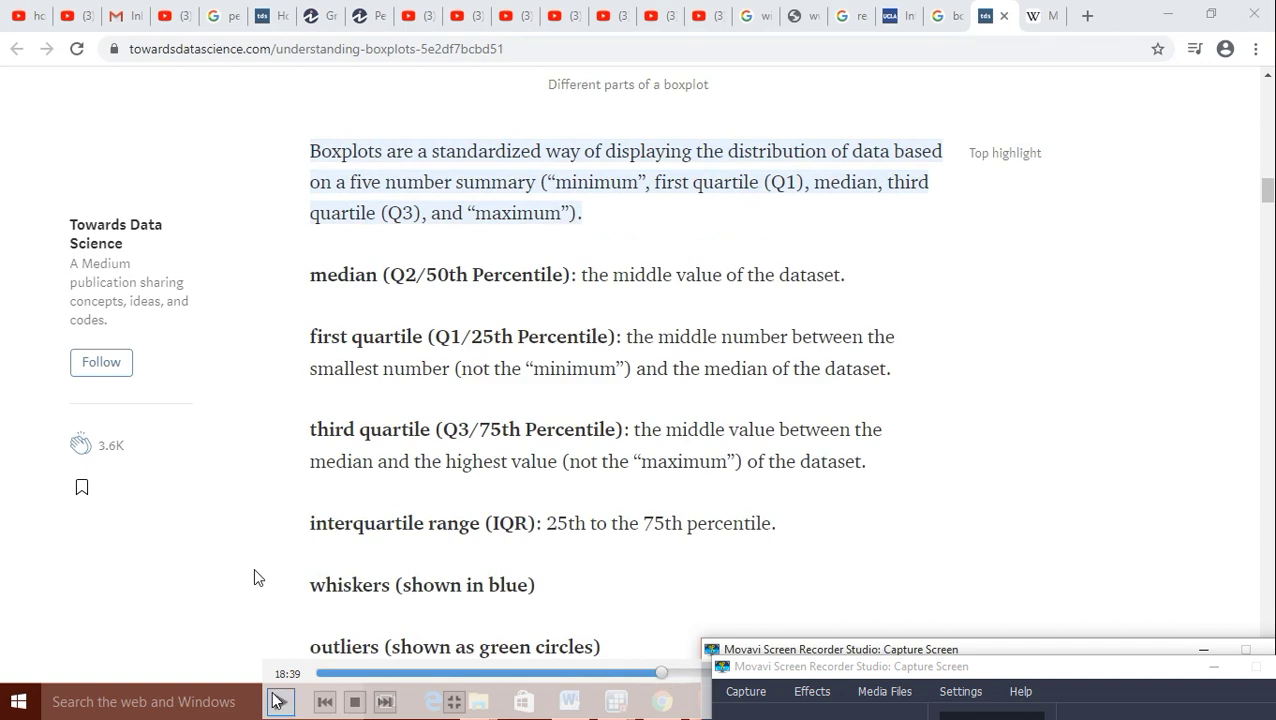
click(279, 702)
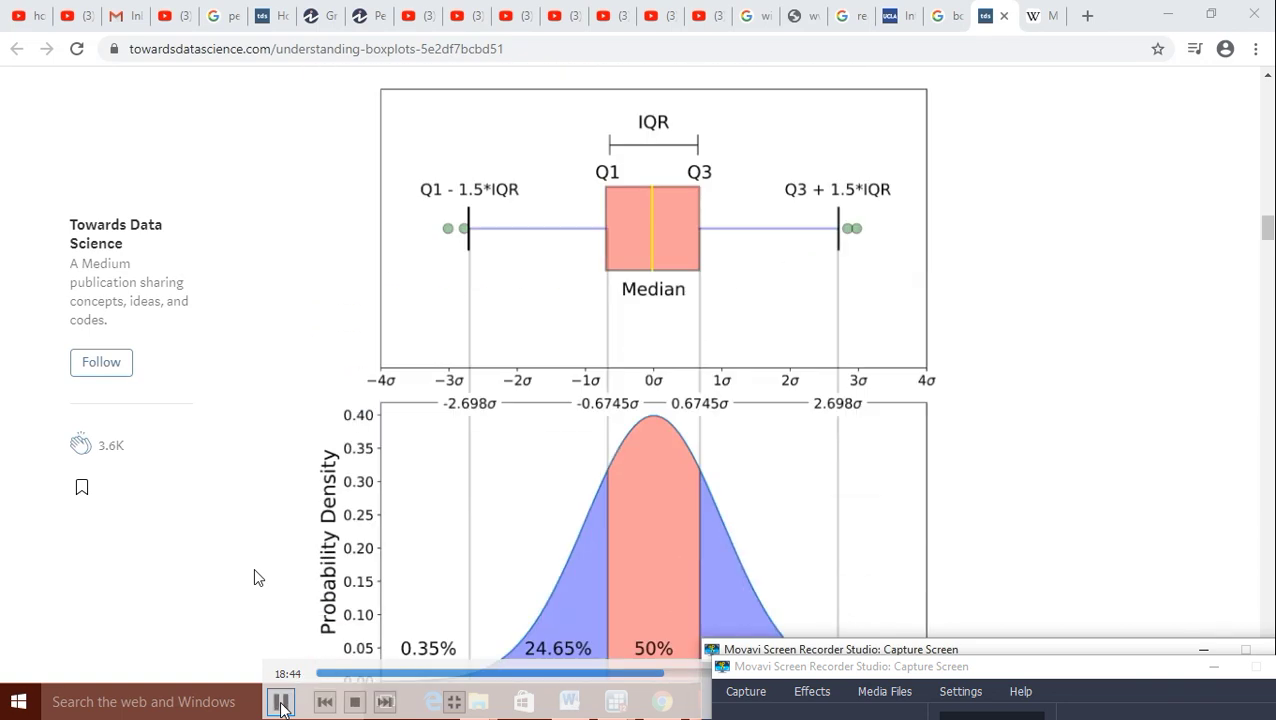
click(281, 703)
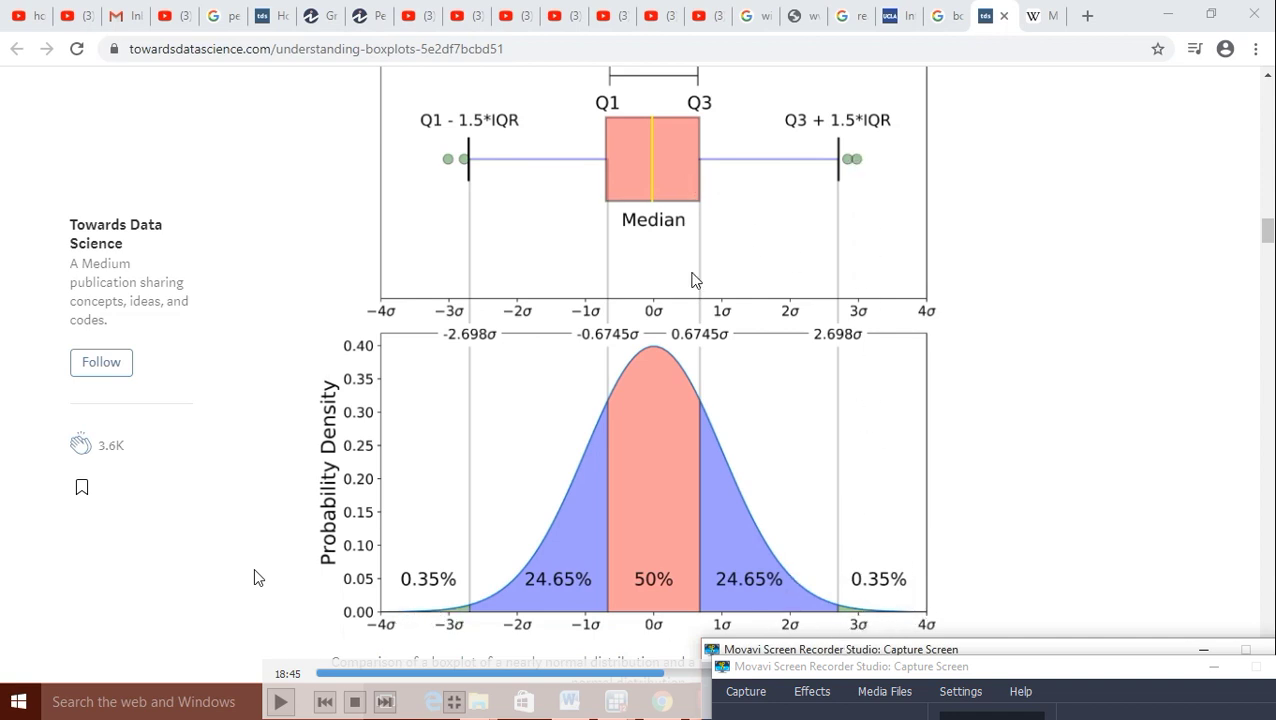
click(280, 702)
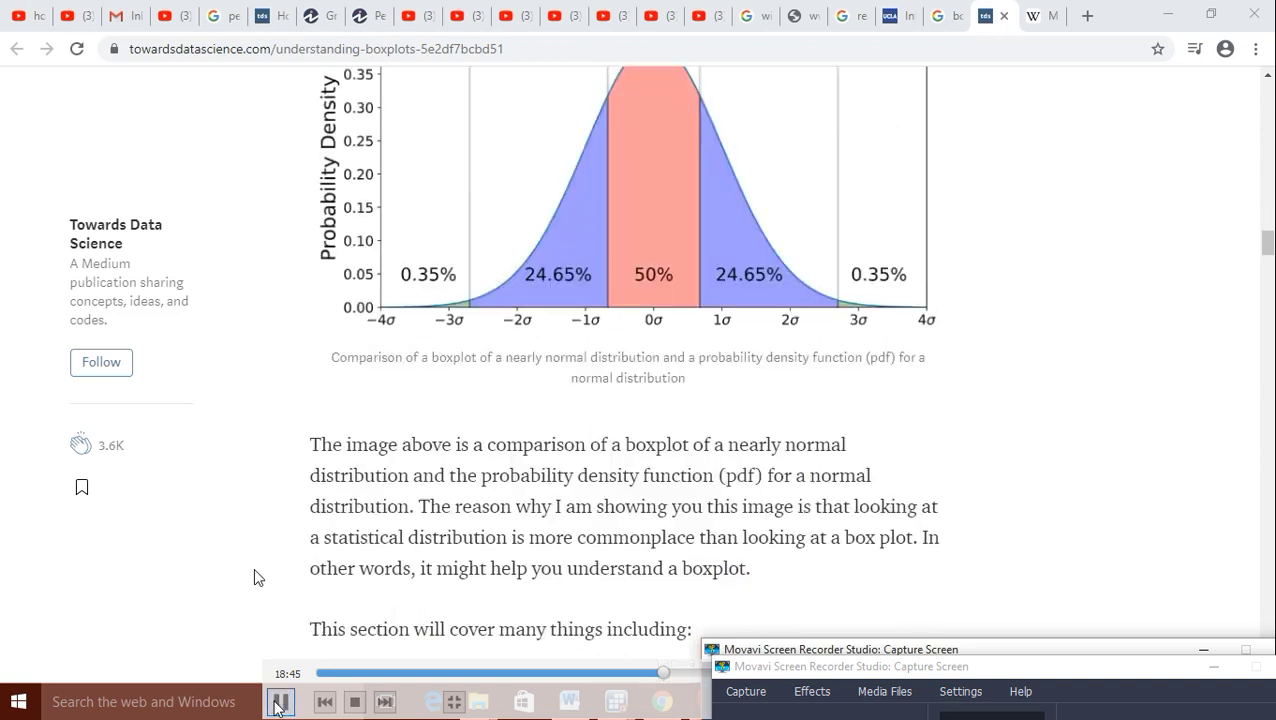
click(280, 702)
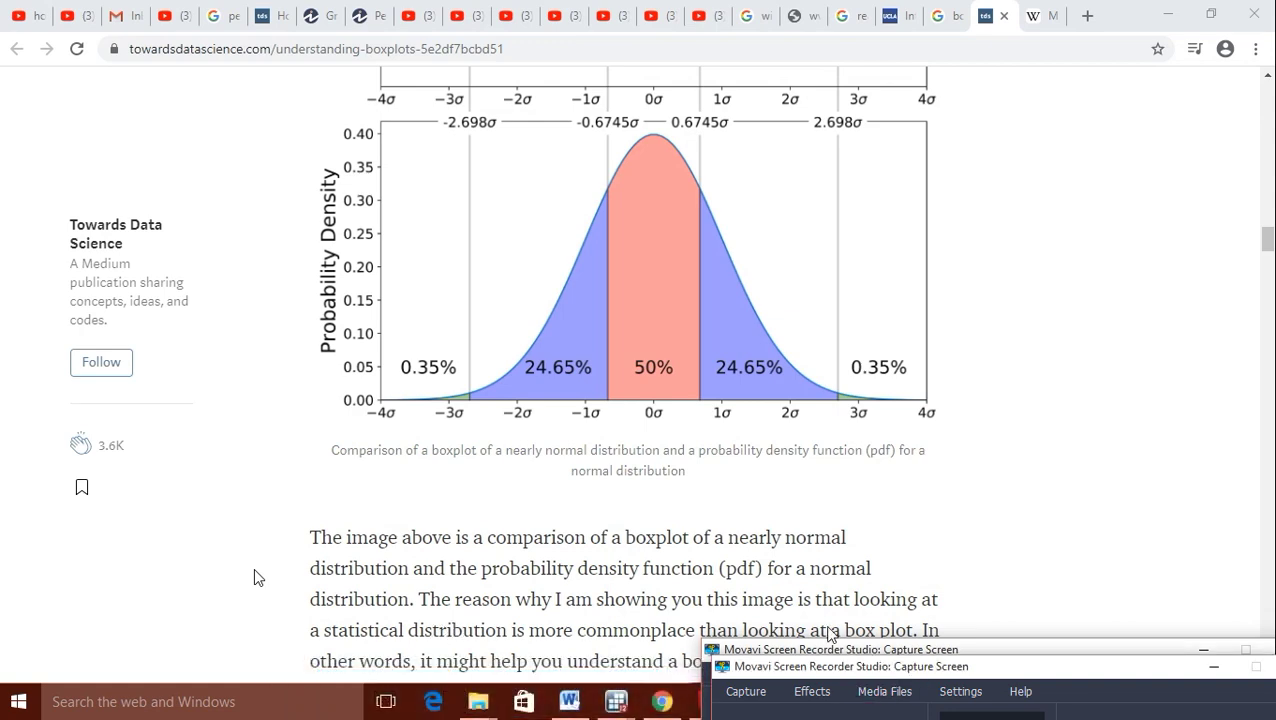
Return the video to full screen at the winsor2 commands around 28:02 and minimize the screen recorder window
mouse_move(893, 670)
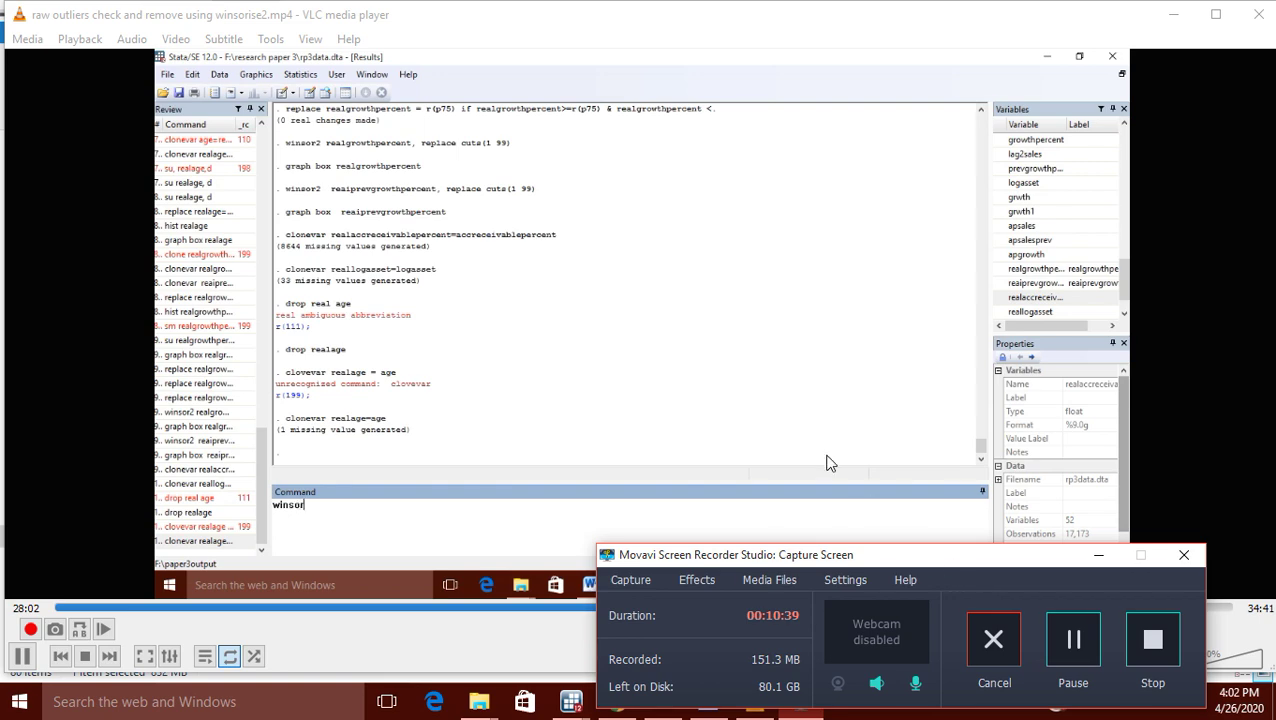
double_click(829, 462)
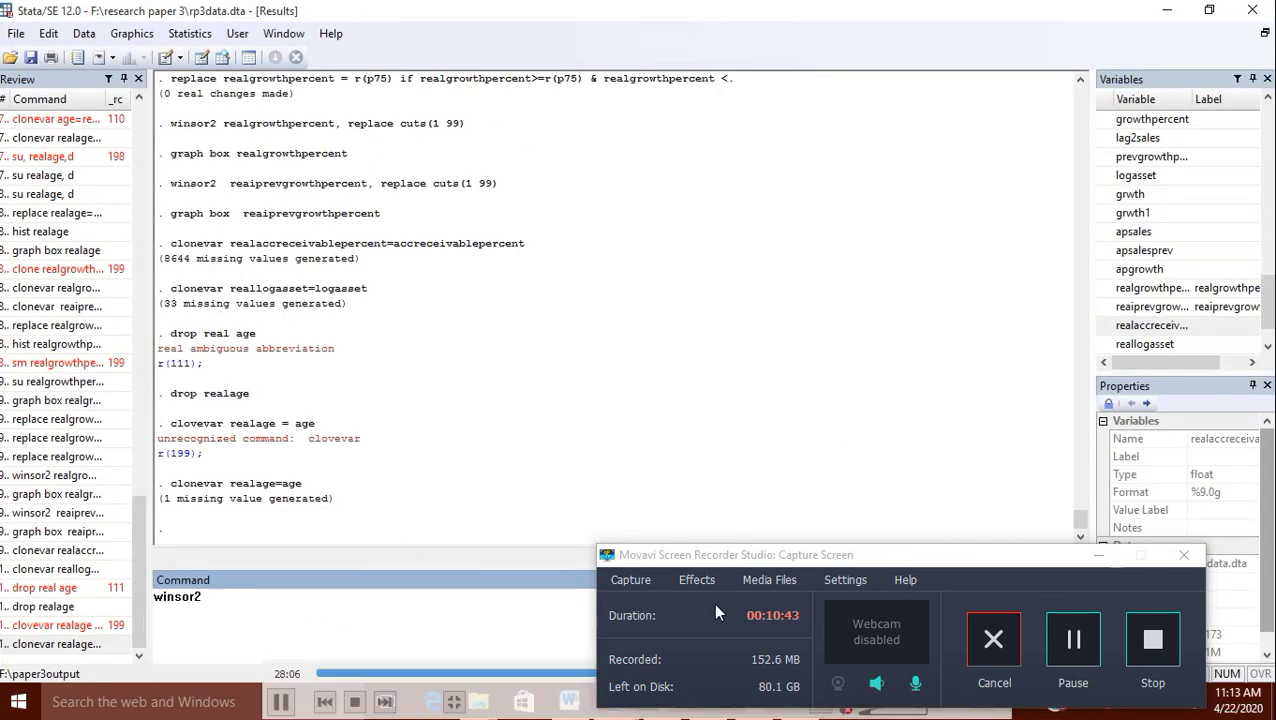
click(1100, 557)
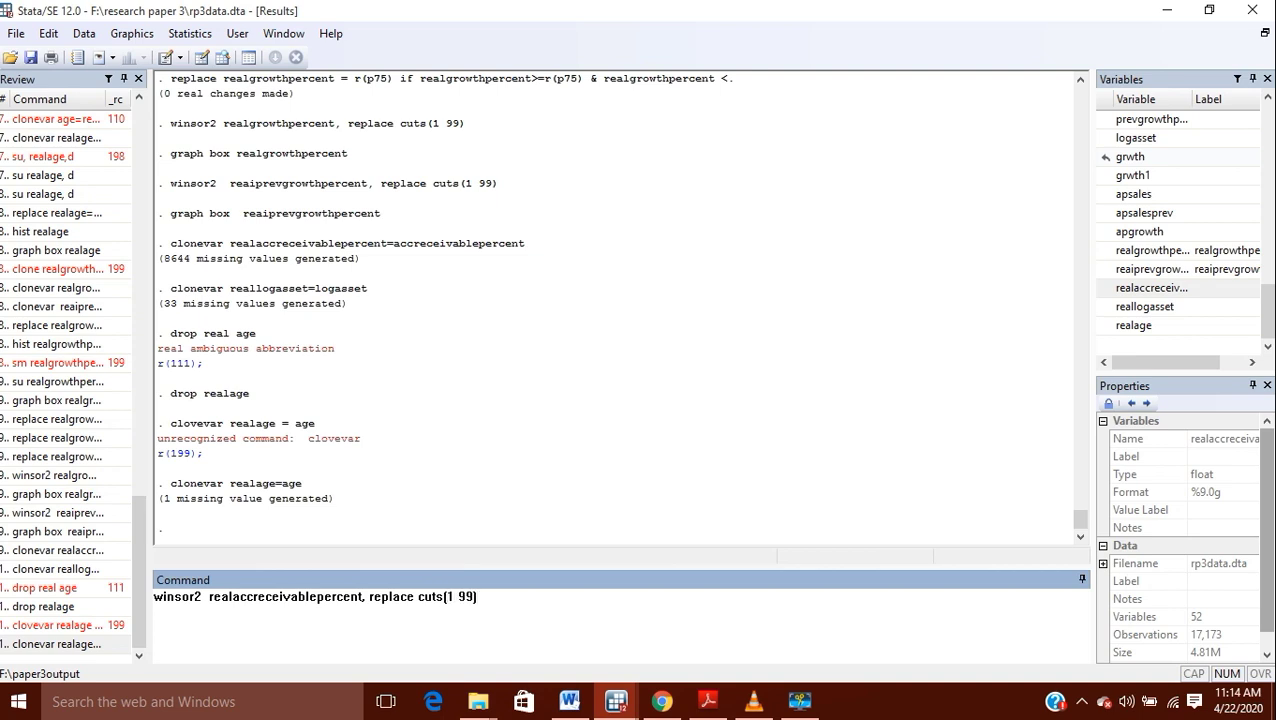
Pause the video at 28:31 to examine the command winsor2 realaccreceivablepercent, replace cuts(1 99)
mouse_move(244, 684)
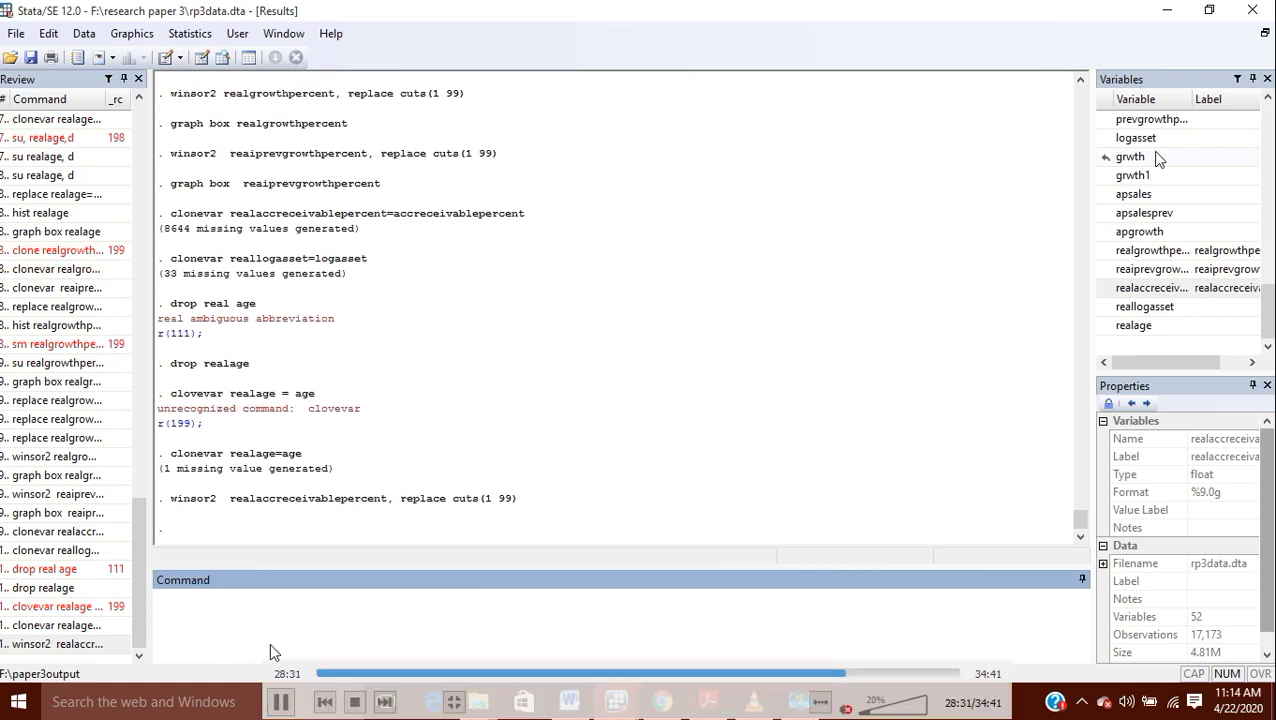
click(281, 702)
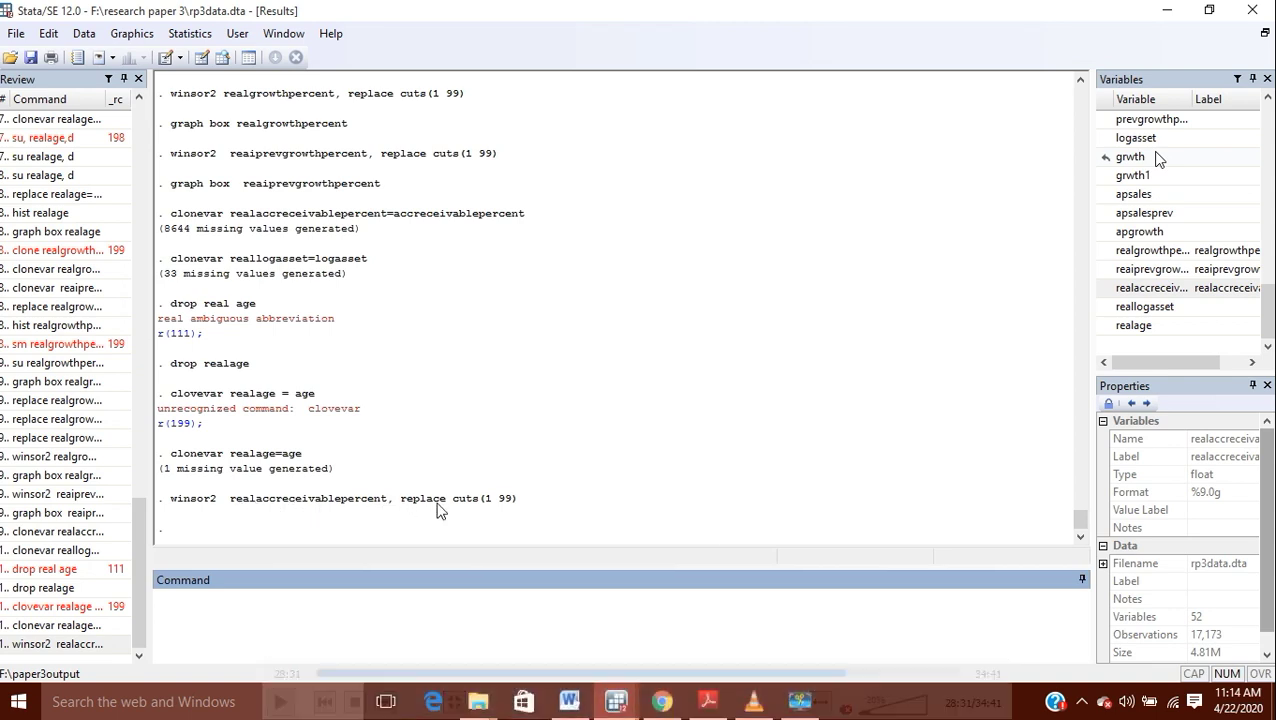
mouse_move(527, 512)
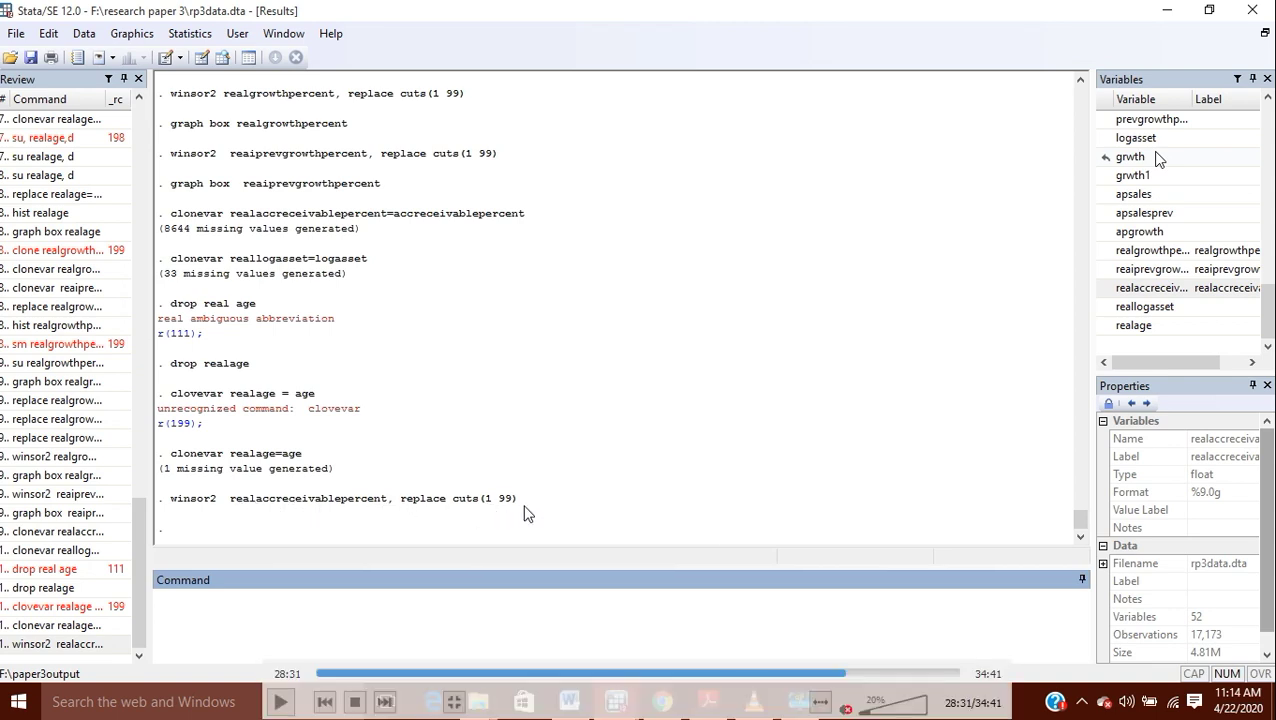
Resume playback up to about 28:42, where winsor2 reallogasset is being entered, pause the video and leave full screen
click(279, 703)
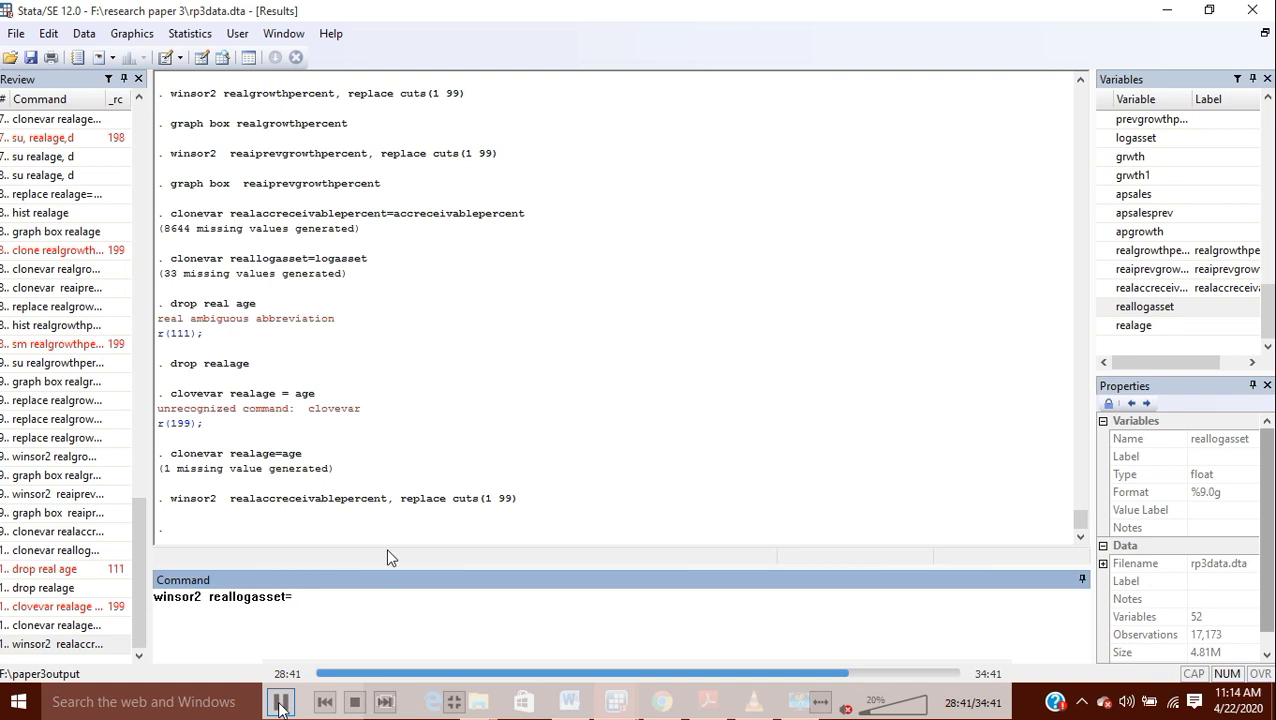
click(280, 703)
double_click(624, 514)
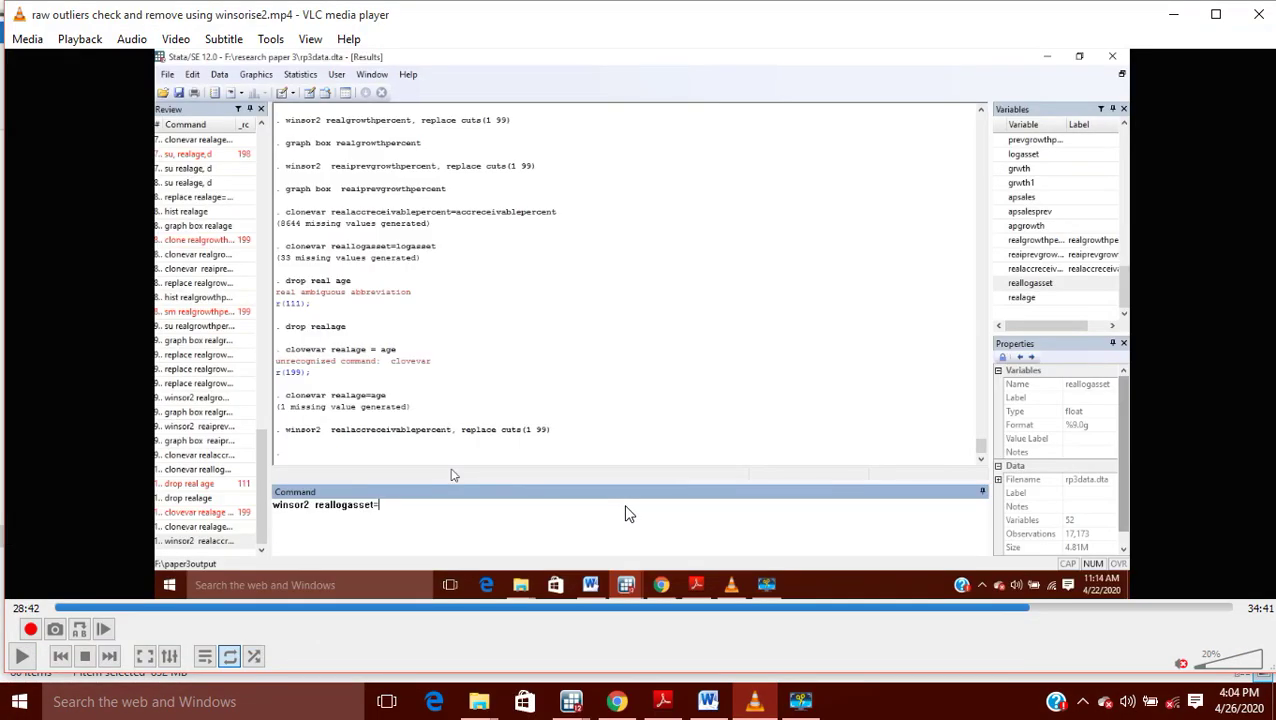